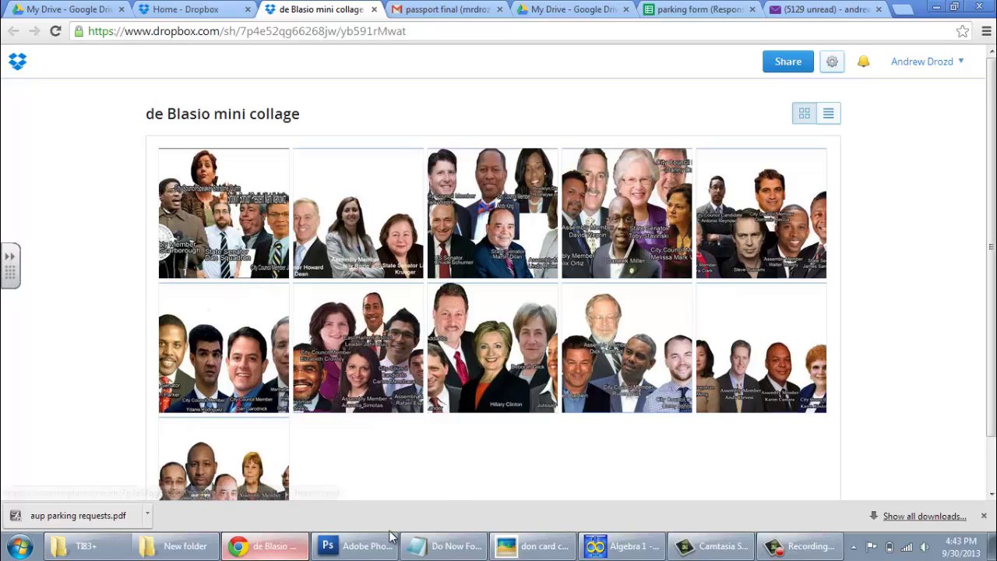
# Switch to Photoshop, reposition the five-person mini collage window, and display its layers
pyautogui.click(354, 545)
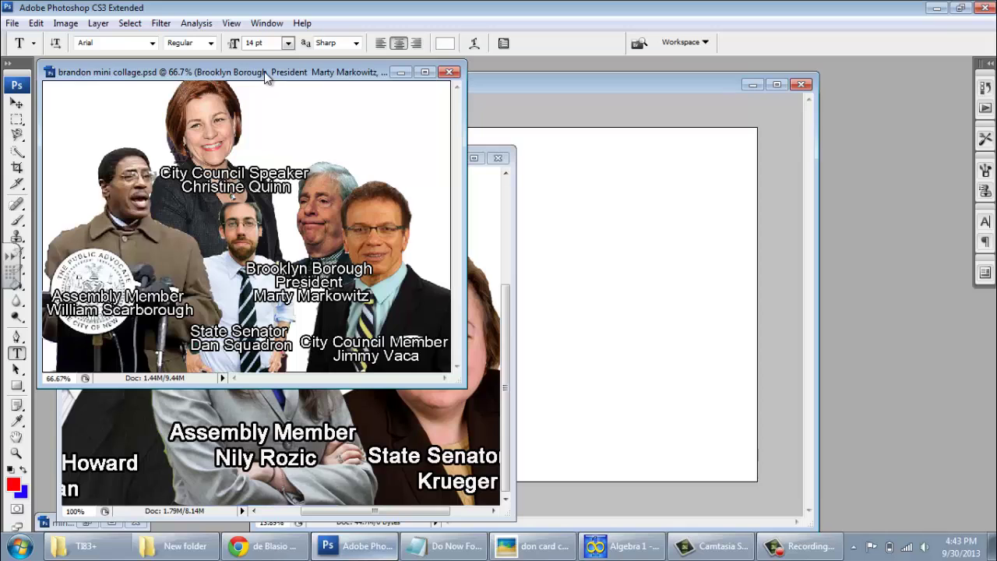
pyautogui.moveTo(264, 72)
pyautogui.mouseDown()
pyautogui.moveTo(289, 85)
pyautogui.moveTo(256, 85)
pyautogui.mouseUp()
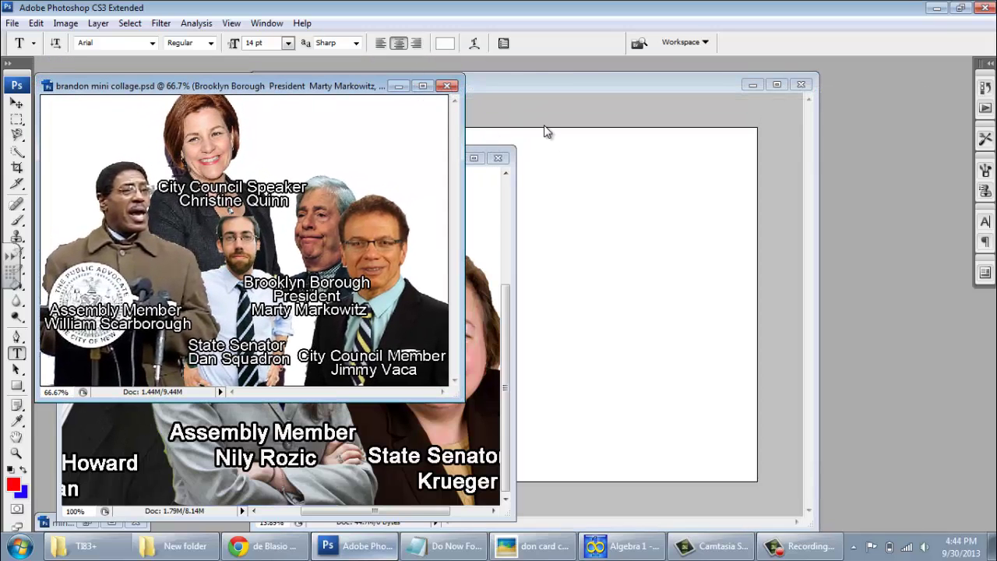
pyautogui.press('F7')
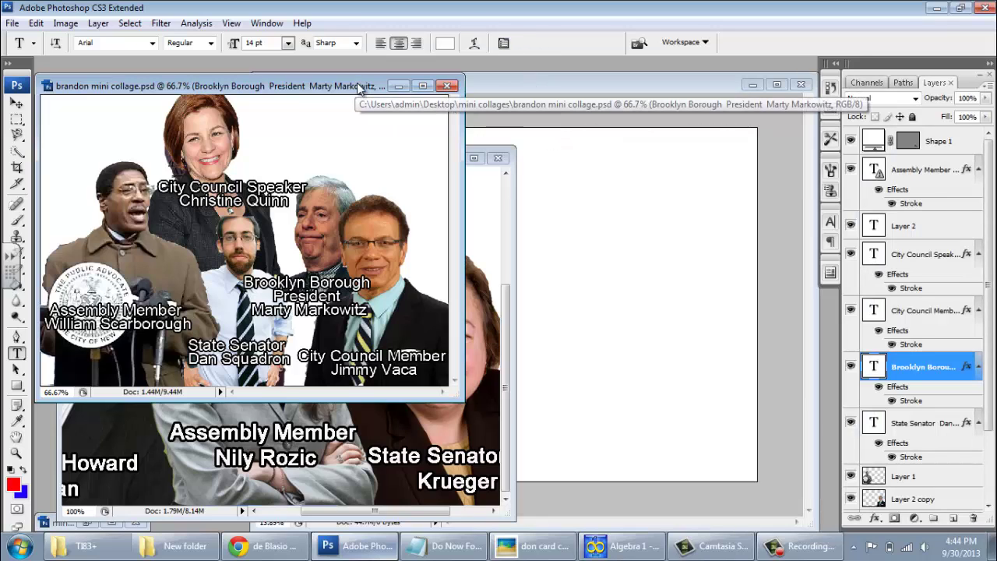
pyautogui.moveTo(357, 82); pyautogui.dragTo(347, 85)
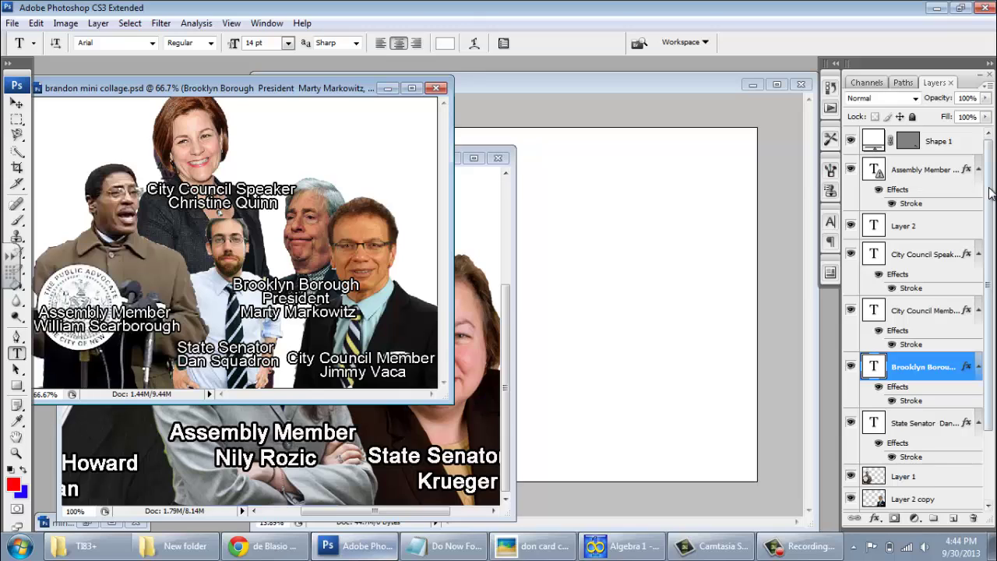
pyautogui.scroll(-4, 987, 234)
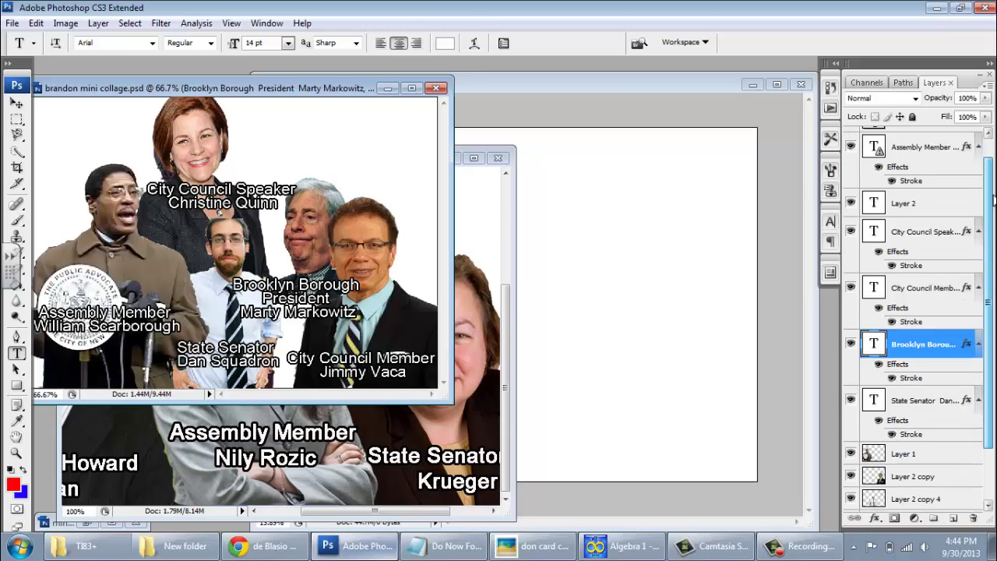
pyautogui.scroll(4, 991, 319)
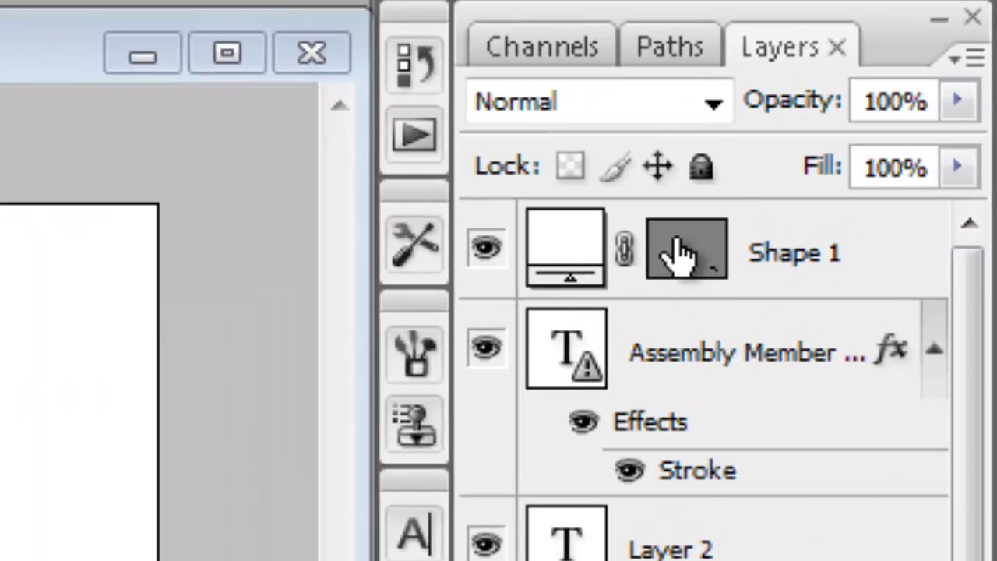
# Copy every layer from Shape 1 through Layer 3, without the Background, into the de blasio blank full .jpg canvas, and minimize the source collage
pyautogui.click(678, 253)
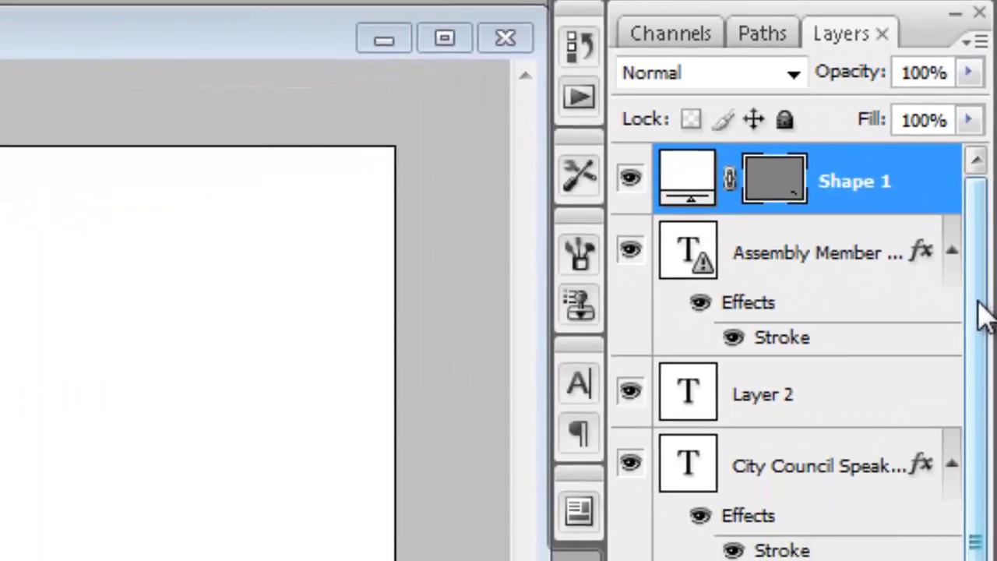
pyautogui.scroll(-5, 983, 350)
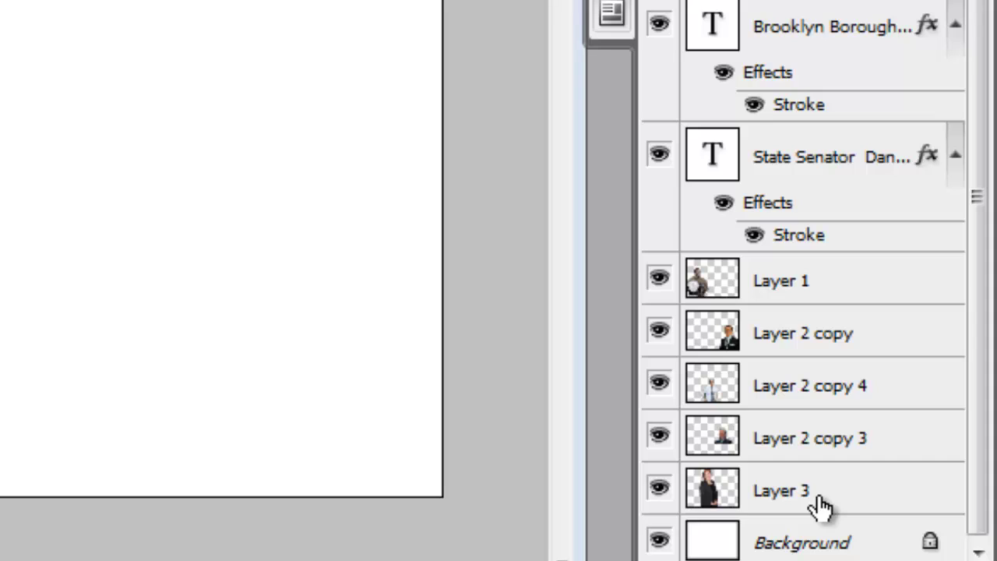
pyautogui.keyDown('shift'); pyautogui.click(818, 502); pyautogui.keyUp('shift')
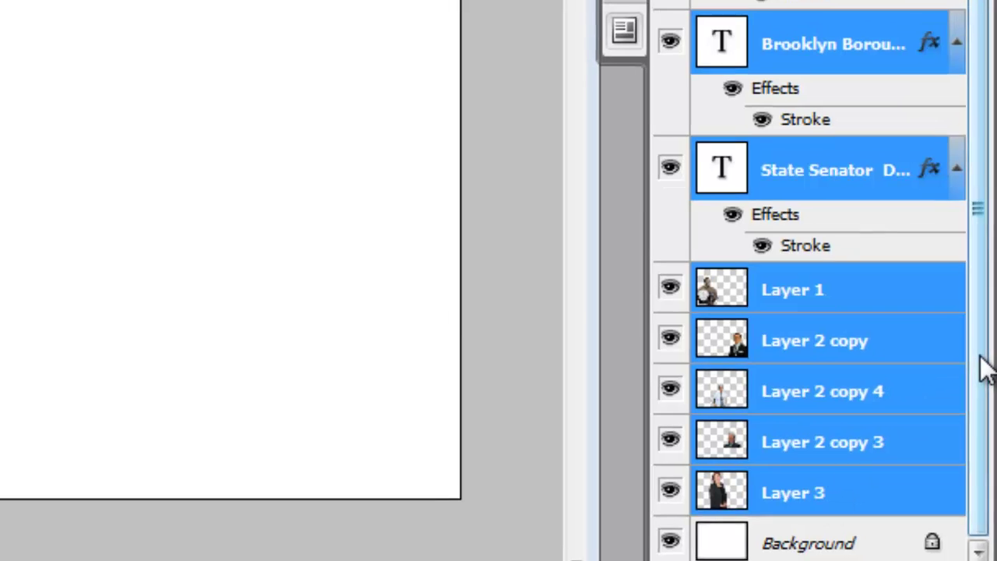
pyautogui.scroll(3, 979, 367)
pyautogui.scroll(-3, 972, 234)
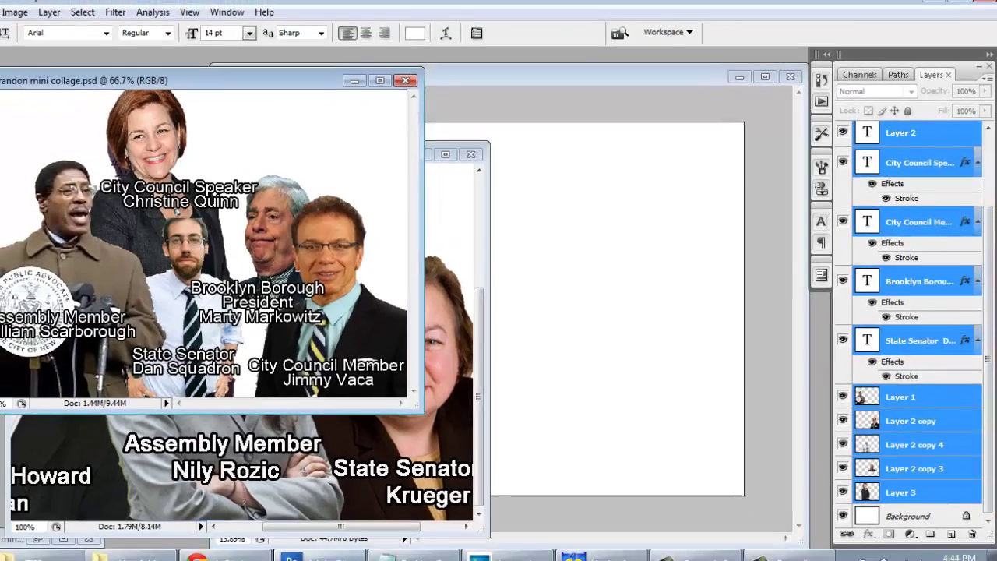
pyautogui.click(17, 104)
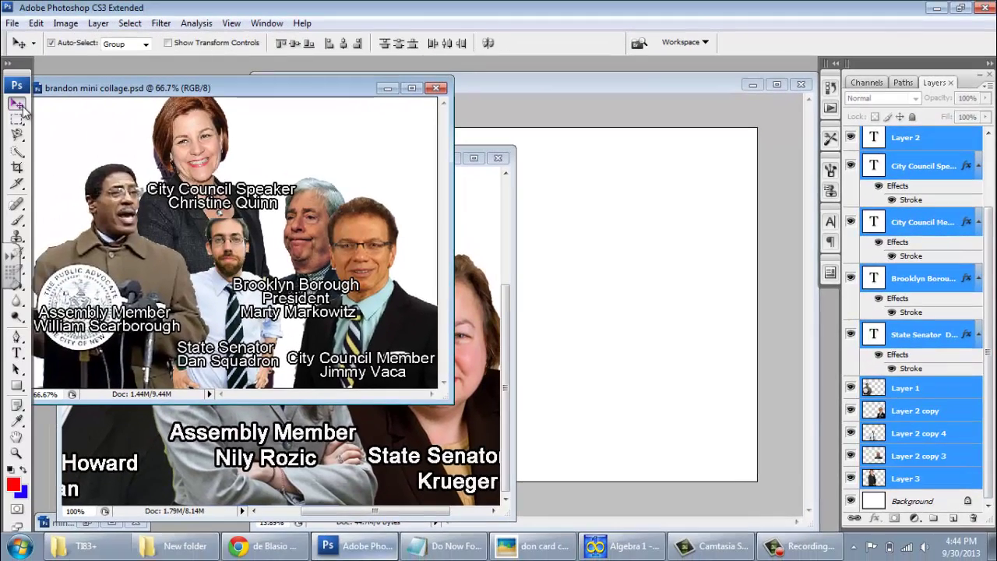
pyautogui.moveTo(324, 266); pyautogui.dragTo(345, 239)
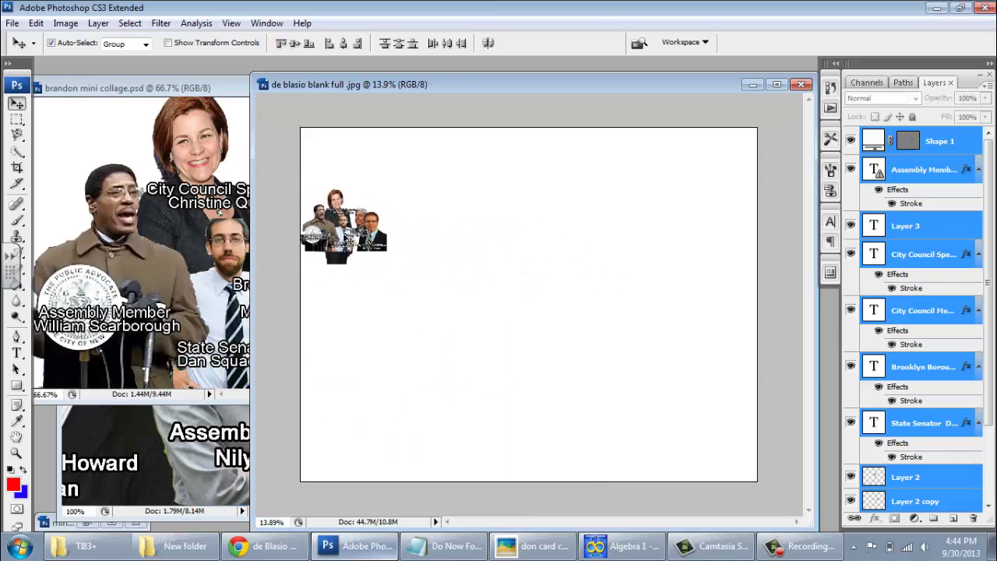
pyautogui.click(206, 85)
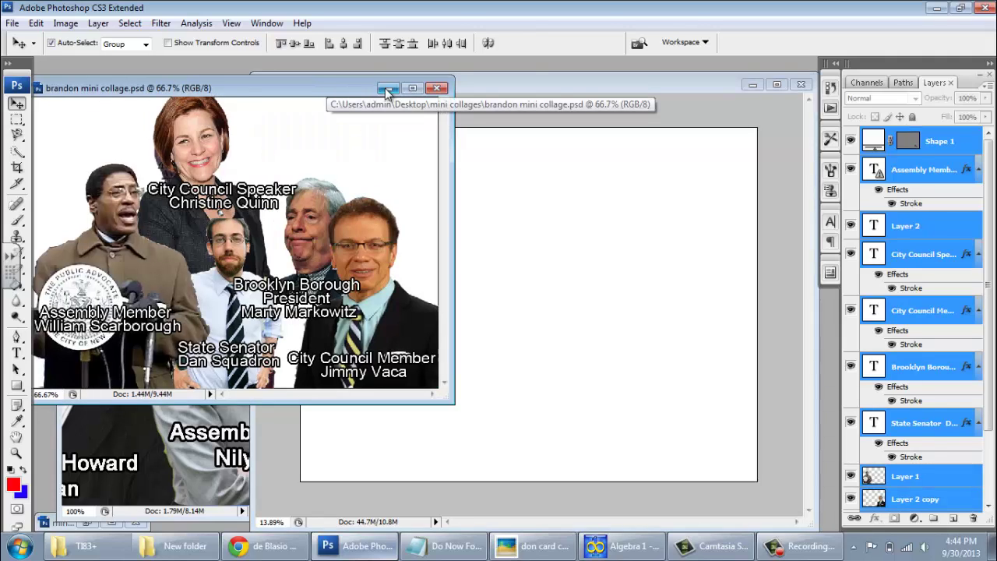
pyautogui.click(388, 83)
# Copy all layers except the Background from the three-person collage to just beside the first group, and minimize that source collage
pyautogui.click(243, 162)
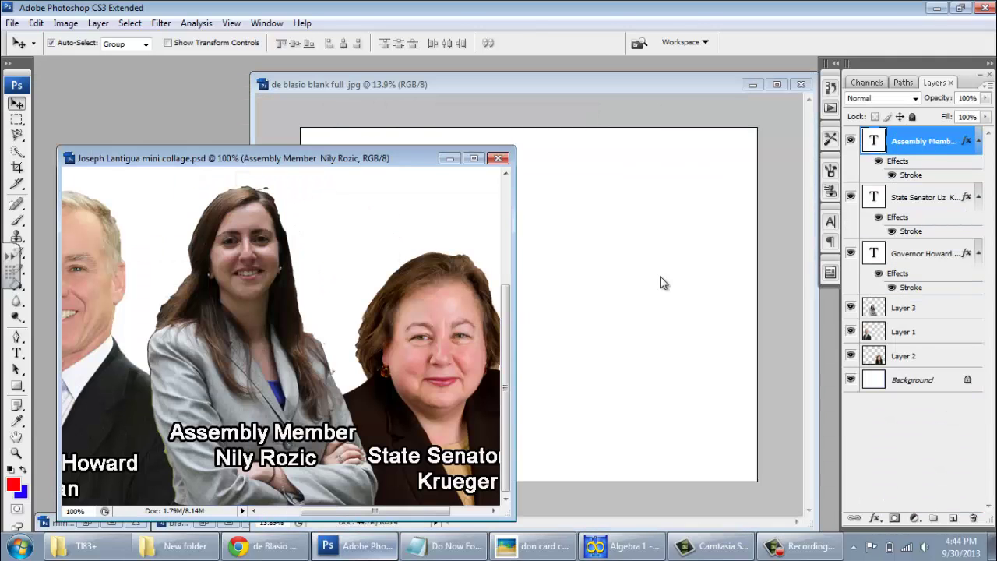
pyautogui.keyDown('shift'); pyautogui.click(914, 352); pyautogui.keyUp('shift')
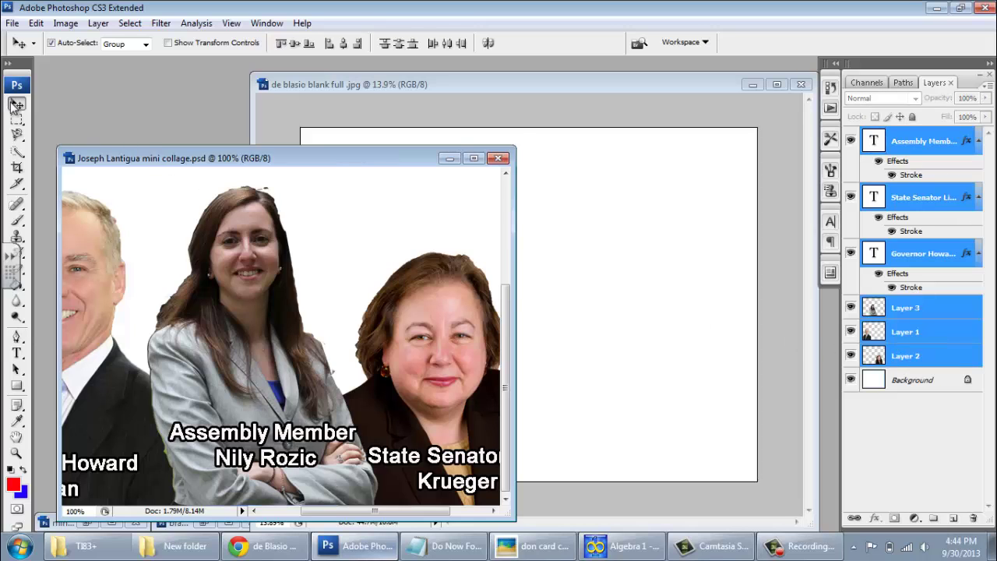
pyautogui.moveTo(241, 313); pyautogui.dragTo(420, 241)
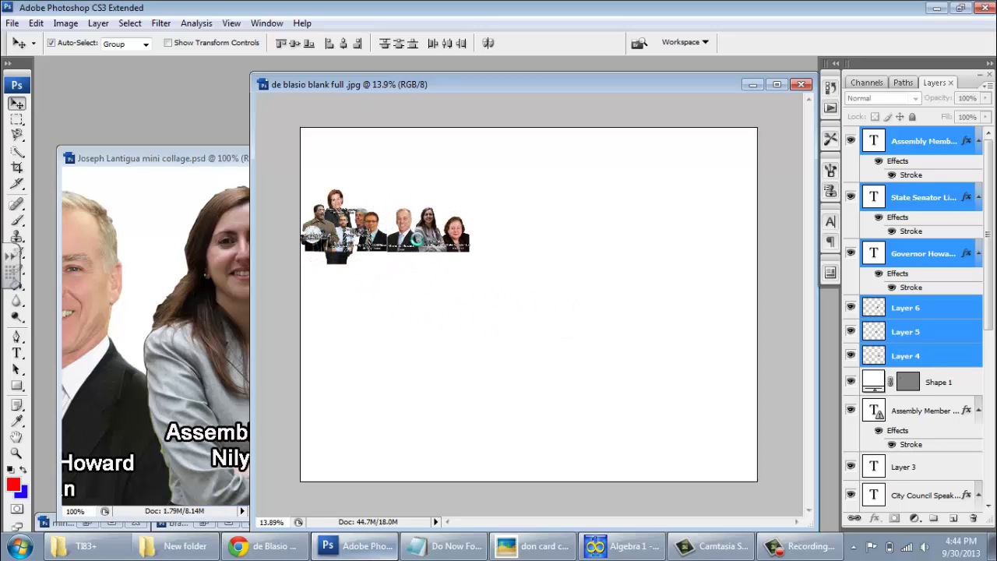
pyautogui.click(200, 159)
pyautogui.click(450, 156)
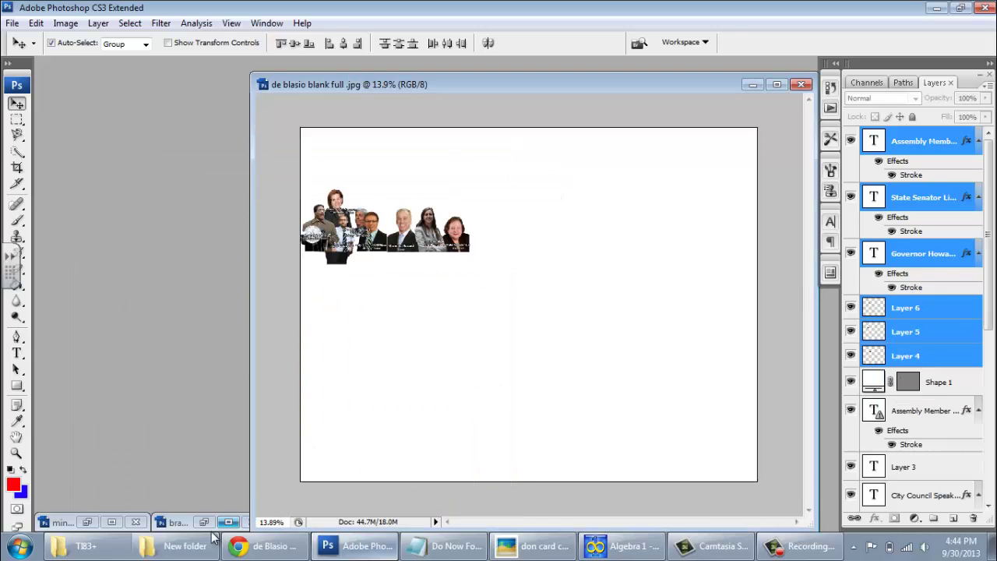
# Arrange the six-person mini collage window and the full canvas window side by side so both are accessible
pyautogui.moveTo(406, 88); pyautogui.dragTo(497, 73)
pyautogui.click(335, 127)
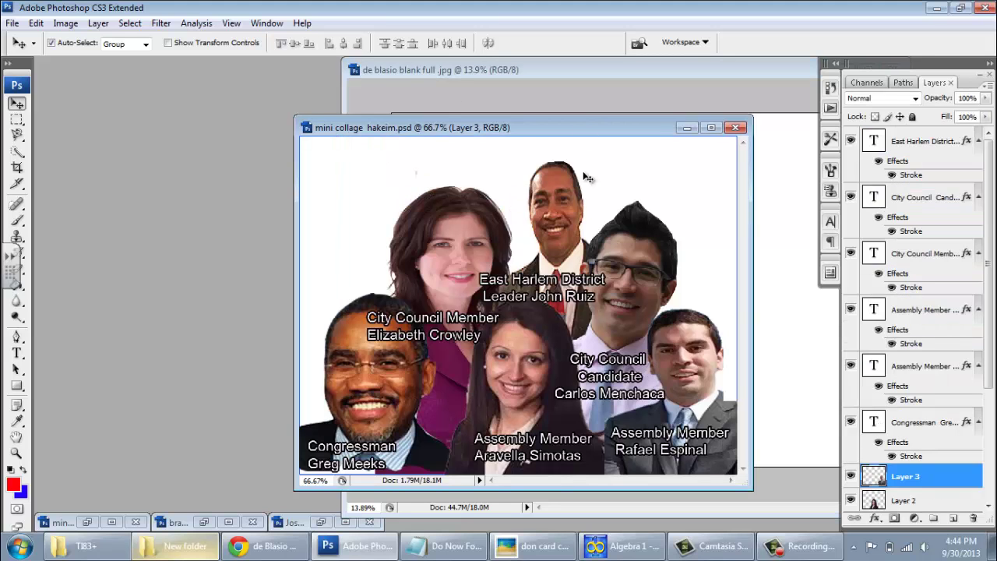
pyautogui.moveTo(446, 115); pyautogui.dragTo(445, 110)
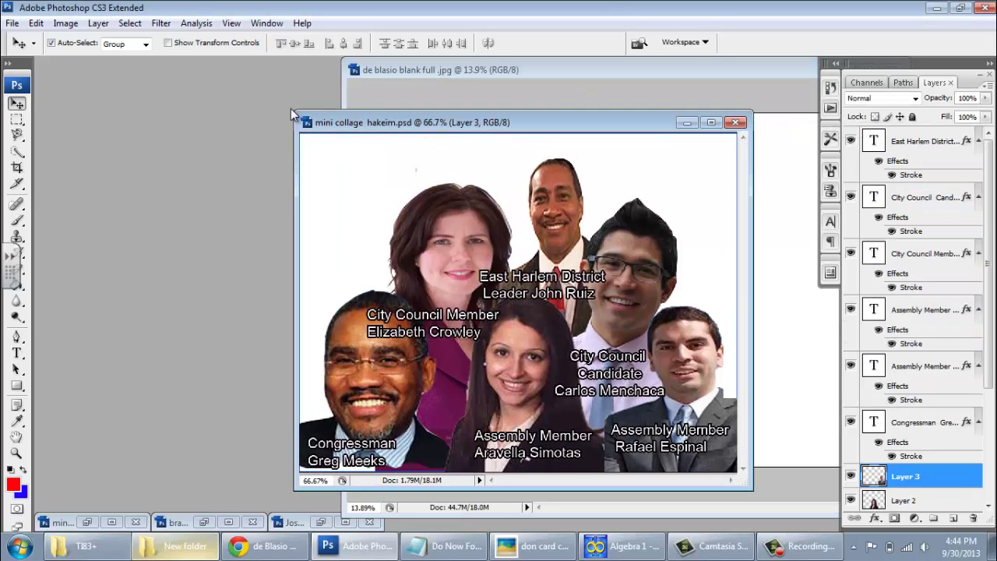
pyautogui.moveTo(371, 124); pyautogui.dragTo(78, 95)
pyautogui.click(495, 71)
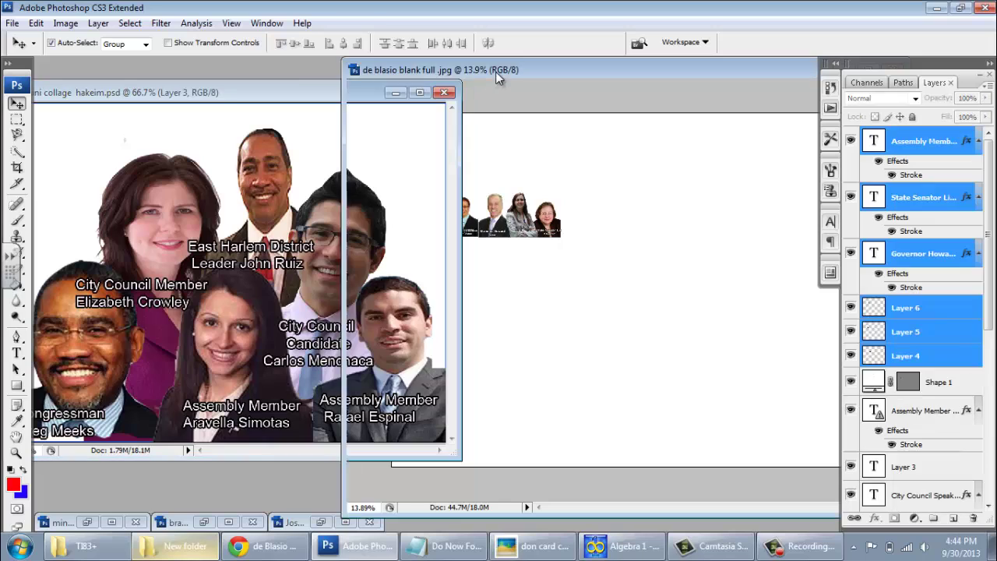
pyautogui.click(230, 95)
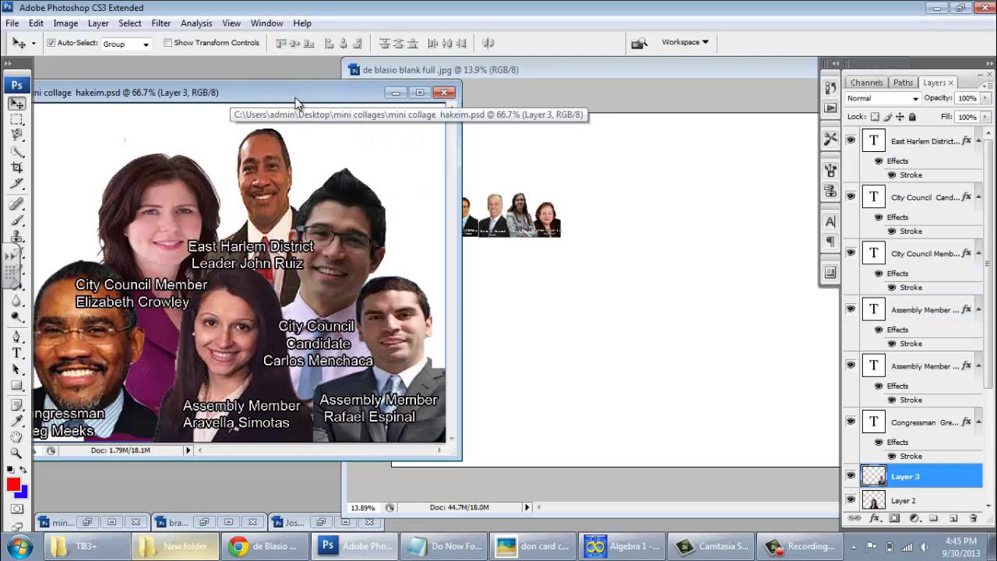
# Copy the six-person collage's layers from the East Harlem District caption through Layer 9, without Layer 0, onto the canvas below the first group
pyautogui.click(916, 143)
pyautogui.scroll(-3, 928, 296)
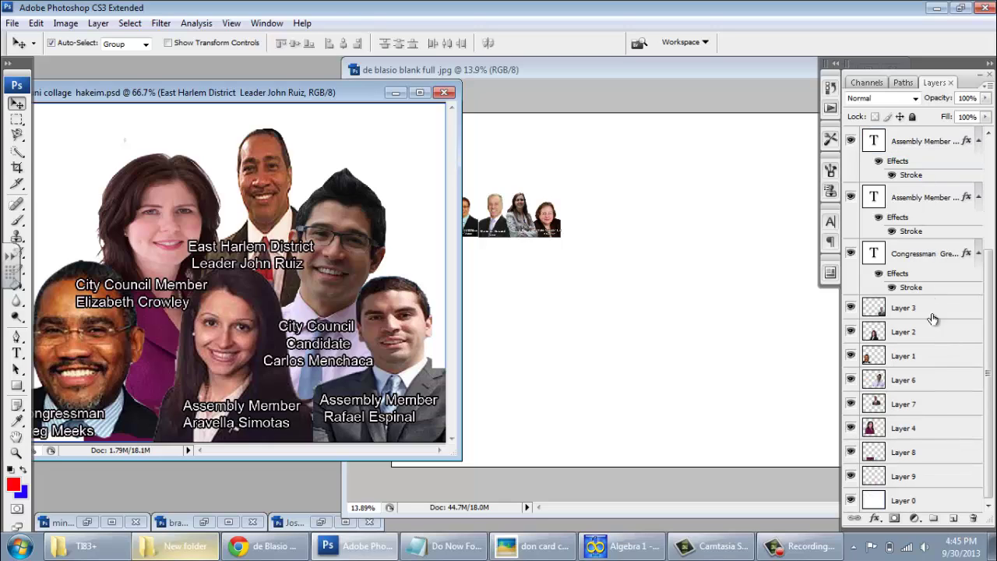
pyautogui.keyDown('shift'); pyautogui.click(946, 480); pyautogui.keyUp('shift')
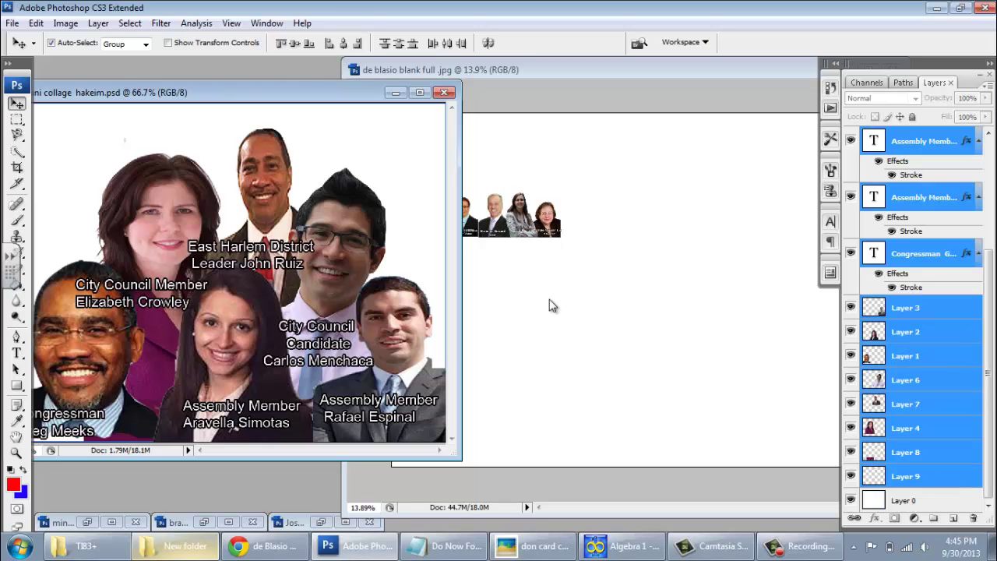
pyautogui.moveTo(330, 289); pyautogui.dragTo(454, 270)
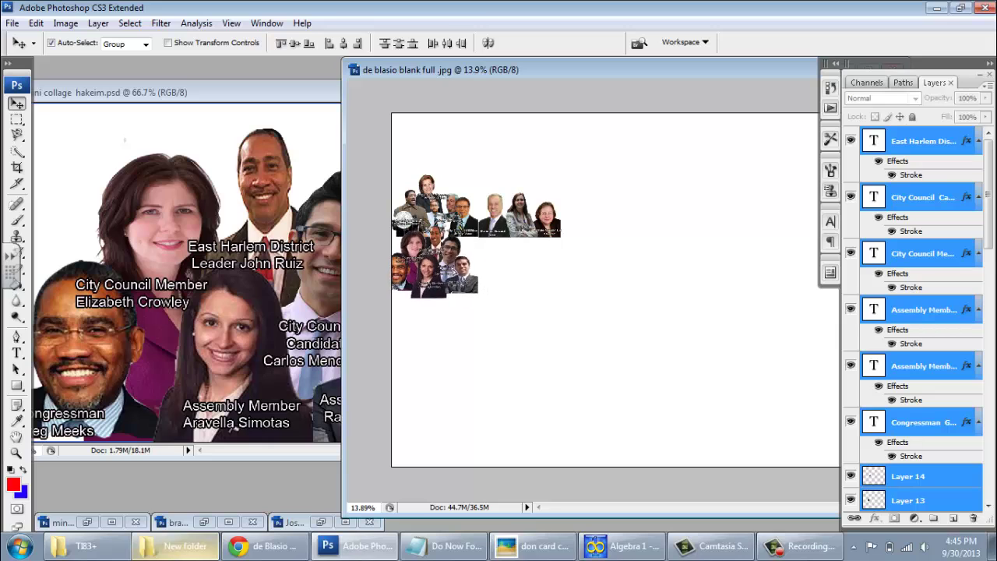
# Maximize the full canvas document and shift the six-person group slightly to the right under the first group
pyautogui.doubleClick(499, 67)
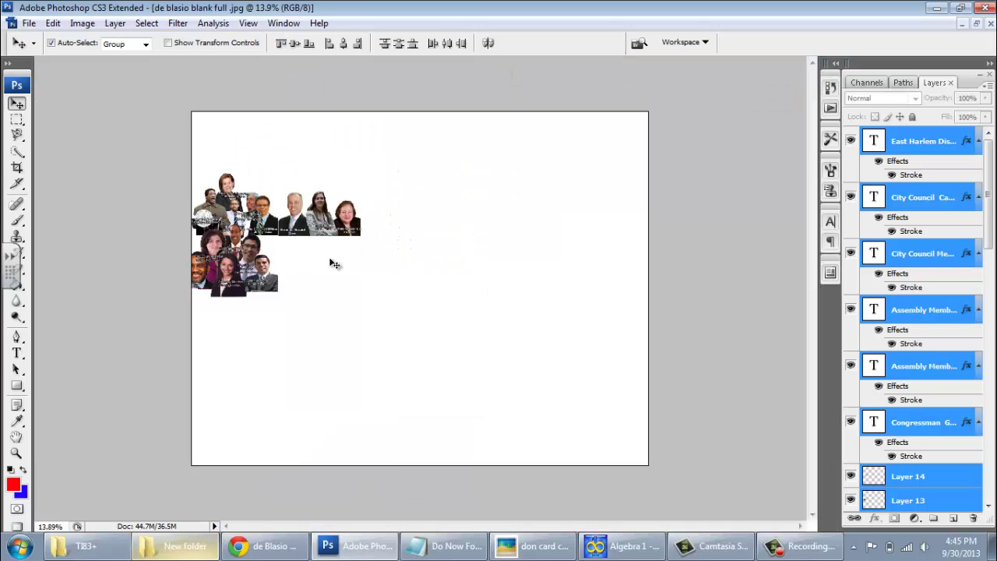
pyautogui.scroll(4, 287, 278)
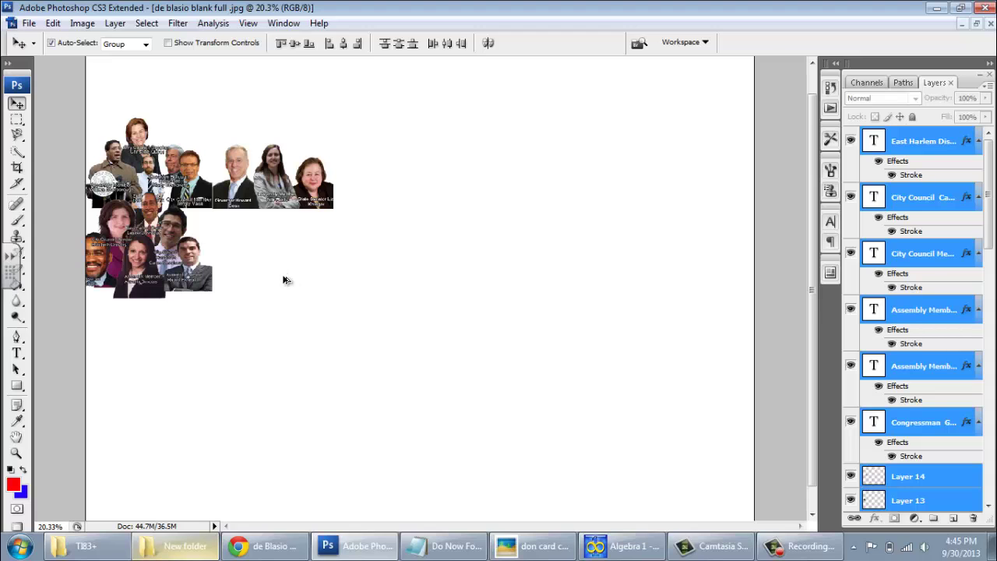
pyautogui.scroll(2, 284, 280)
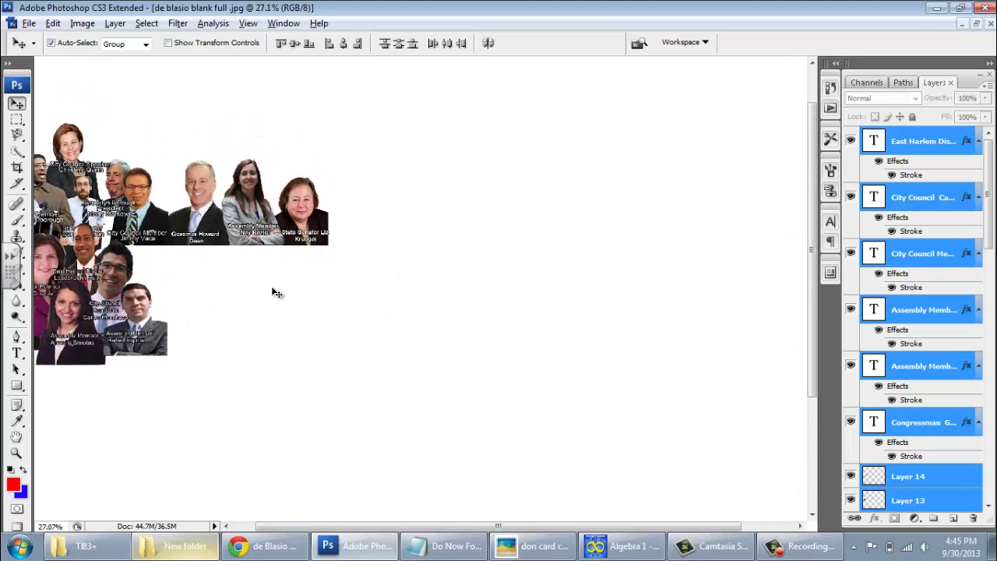
pyautogui.scroll(2, 277, 293)
pyautogui.scroll(2, 358, 294)
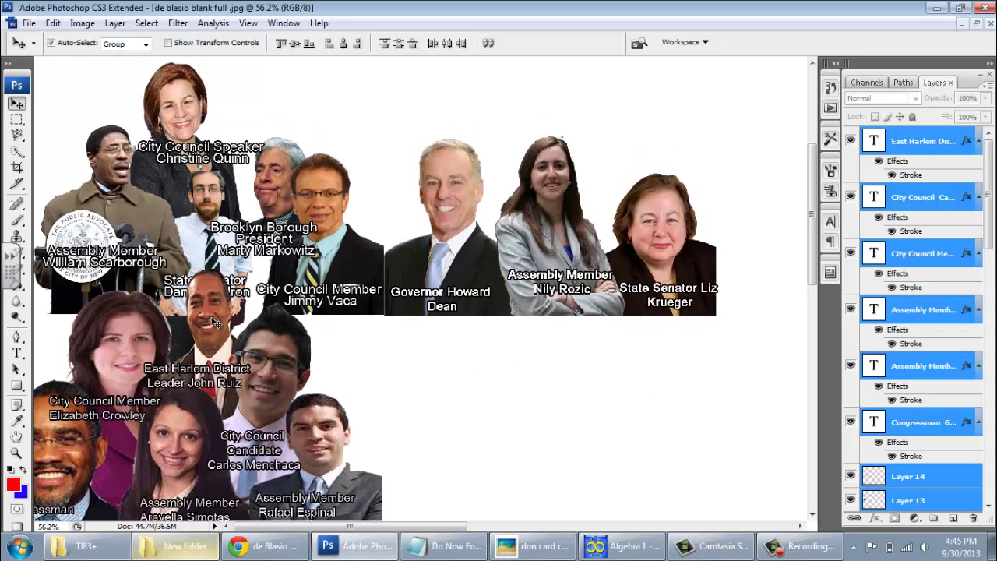
pyautogui.moveTo(216, 330); pyautogui.dragTo(236, 326)
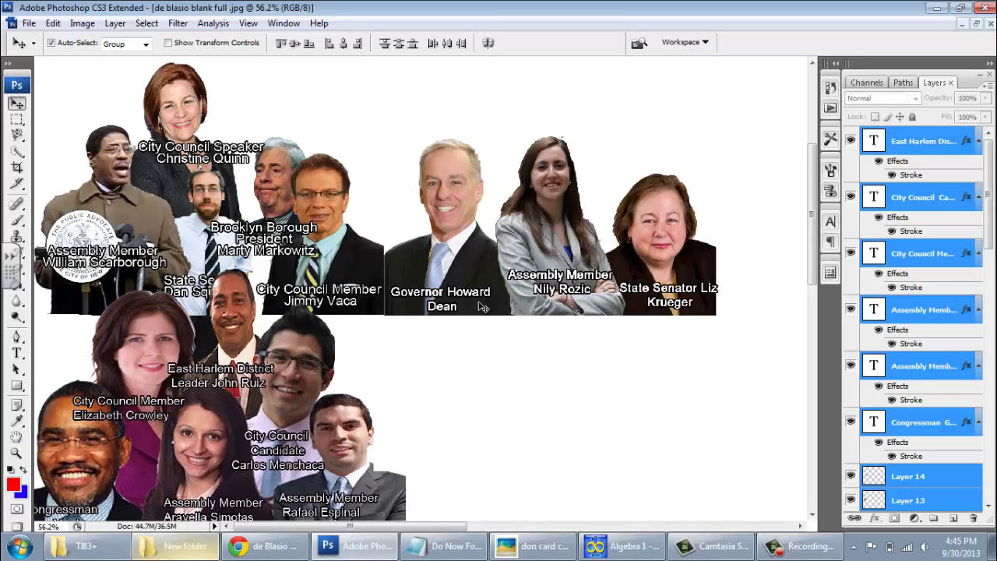
# Nudge the six-person group slightly right, clear the multi-layer selection, and adjust the portrait of the woman in purple on its own
pyautogui.moveTo(288, 382); pyautogui.dragTo(568, 285)
pyautogui.scroll(3, 336, 332)
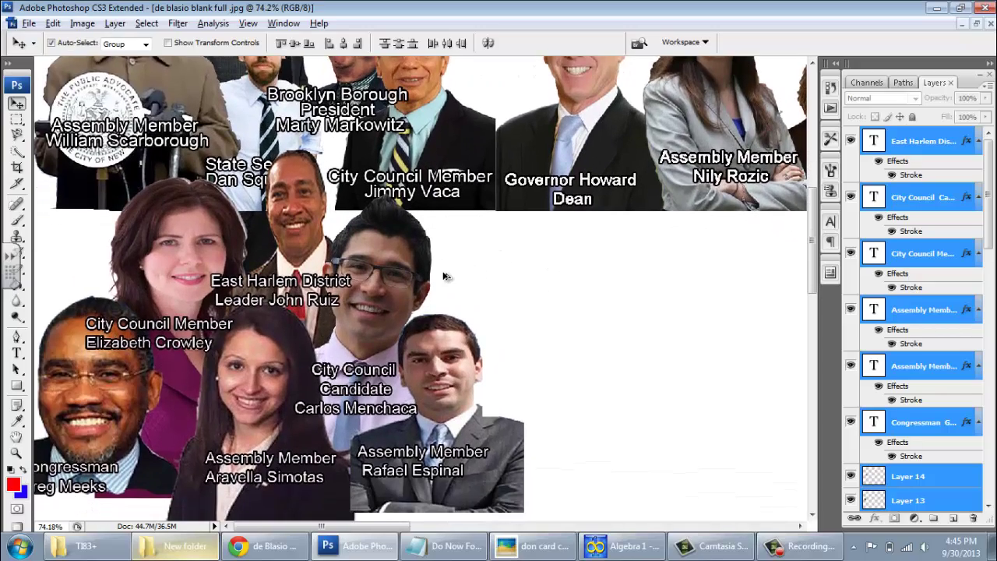
pyautogui.scroll(2, 445, 276)
pyautogui.moveTo(393, 285); pyautogui.dragTo(541, 292)
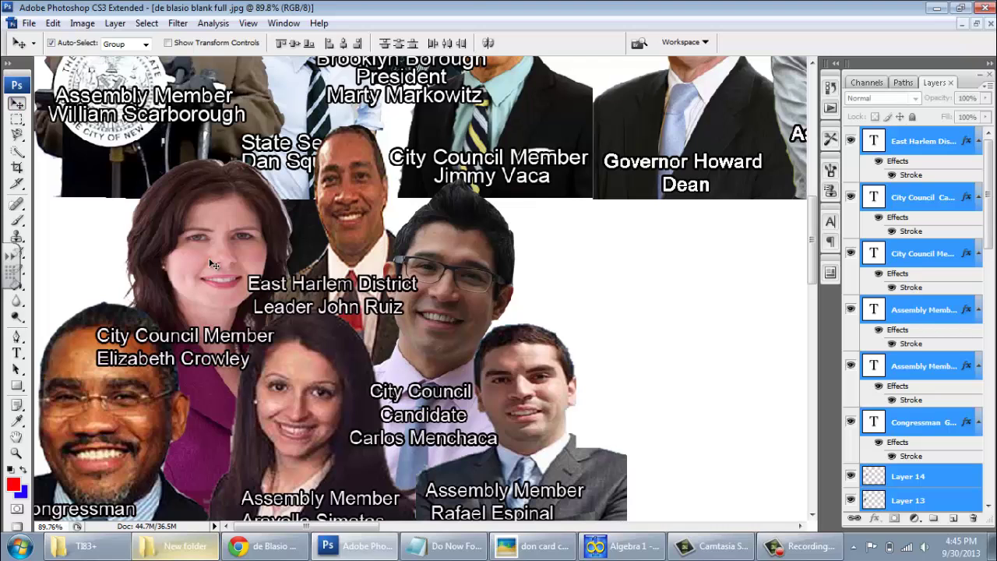
pyautogui.moveTo(213, 265); pyautogui.dragTo(215, 265)
pyautogui.click(882, 260)
pyautogui.click(216, 257)
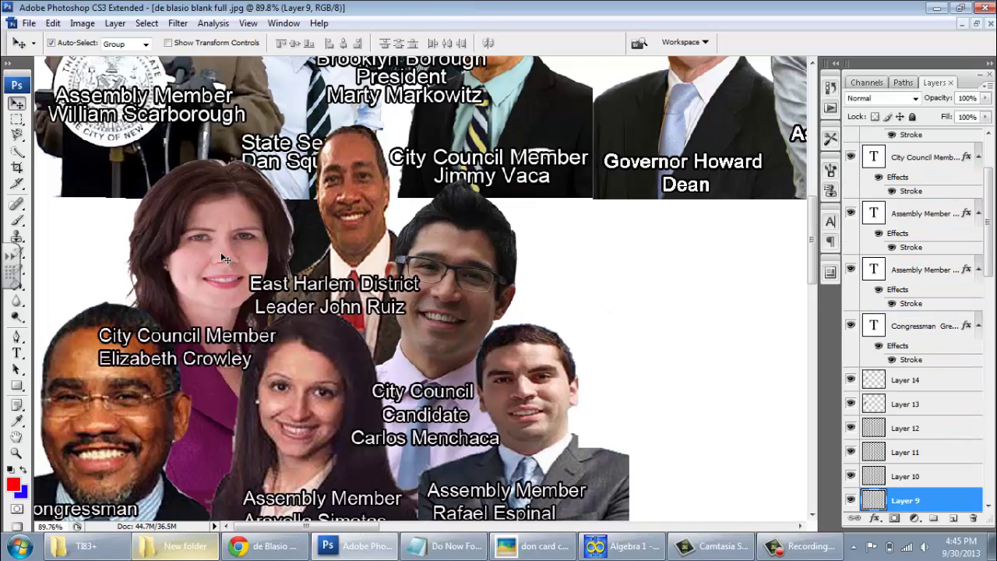
pyautogui.moveTo(229, 265)
pyautogui.mouseDown()
pyautogui.moveTo(218, 261)
pyautogui.moveTo(238, 255)
pyautogui.moveTo(221, 265)
pyautogui.mouseUp()
# Nudge individual portraits in the six-person group, moving the man in the gray suit slightly to the right
pyautogui.moveTo(89, 345); pyautogui.dragTo(86, 310)
pyautogui.moveTo(104, 512); pyautogui.dragTo(147, 482)
pyautogui.moveTo(319, 396); pyautogui.dragTo(214, 281)
pyautogui.moveTo(326, 289); pyautogui.dragTo(337, 269)
pyautogui.moveTo(433, 312); pyautogui.dragTo(465, 300)
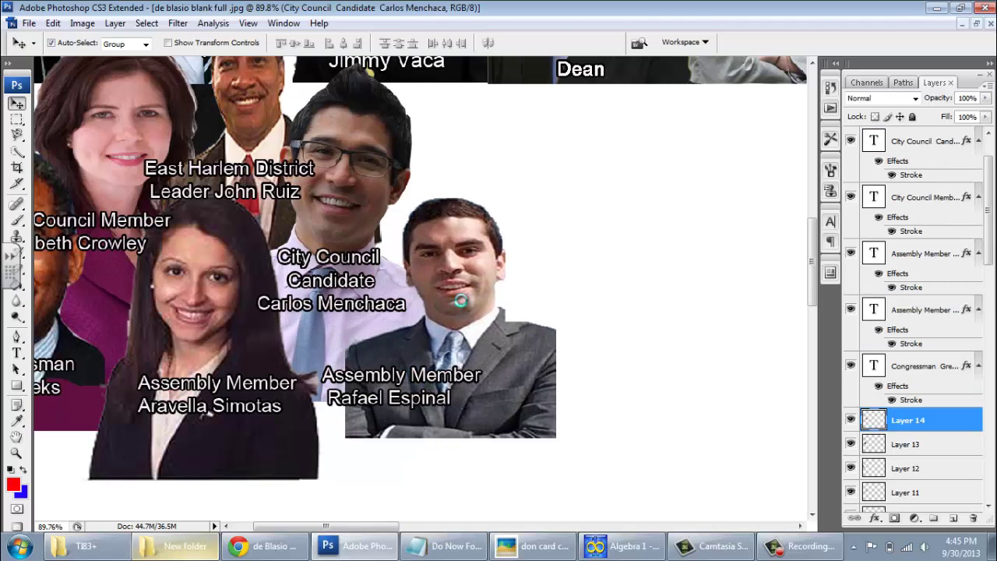
pyautogui.moveTo(211, 336); pyautogui.dragTo(224, 357)
# Move the light-blue-shirted City Council Member's portrait slightly down and right, and the Brooklyn Borough President's portrait slightly down
pyautogui.moveTo(338, 159); pyautogui.dragTo(391, 461)
pyautogui.moveTo(475, 292); pyautogui.dragTo(490, 335)
pyautogui.moveTo(379, 176); pyautogui.dragTo(380, 182)
pyautogui.scroll(6, 381, 183)
pyautogui.scroll(1, 382, 185)
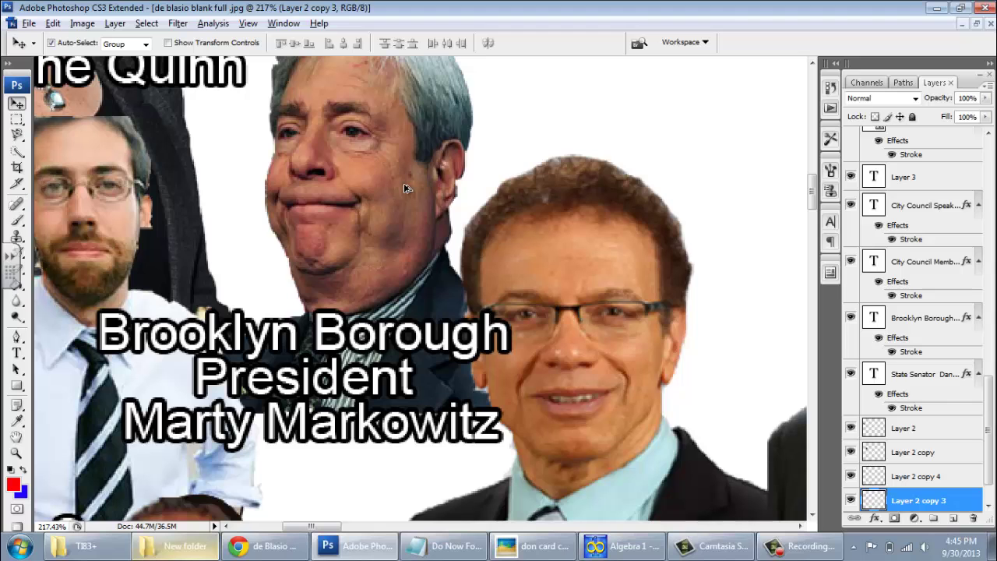
pyautogui.scroll(-3, 405, 188)
pyautogui.moveTo(385, 192); pyautogui.dragTo(388, 218)
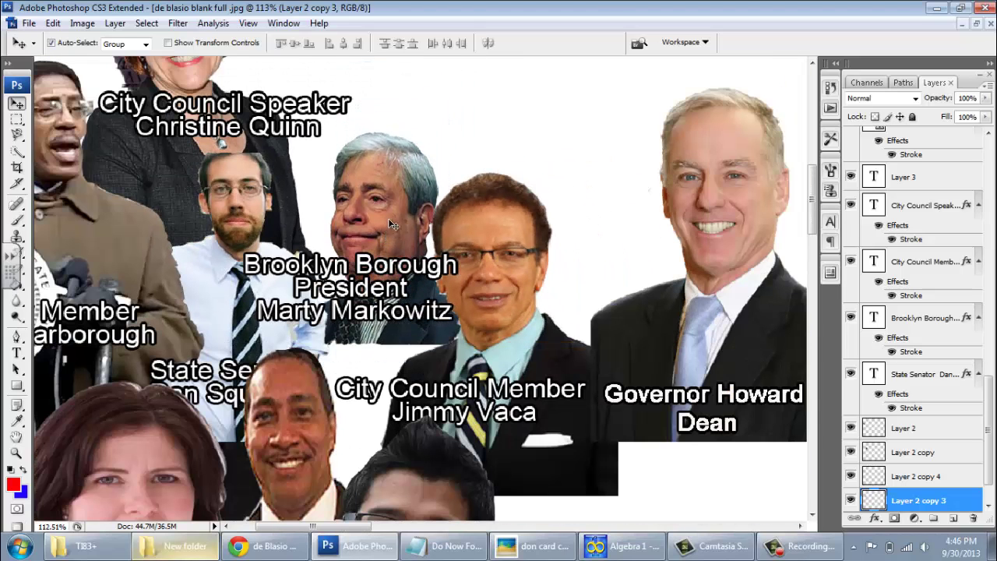
# Enlarge the Brooklyn Borough President's portrait to about 125% width and 124% height, and move its caption slightly down
pyautogui.hotkey('ctrl', 't')
pyautogui.moveTo(511, 132); pyautogui.dragTo(574, 81)
pyautogui.moveTo(424, 153); pyautogui.dragTo(468, 148)
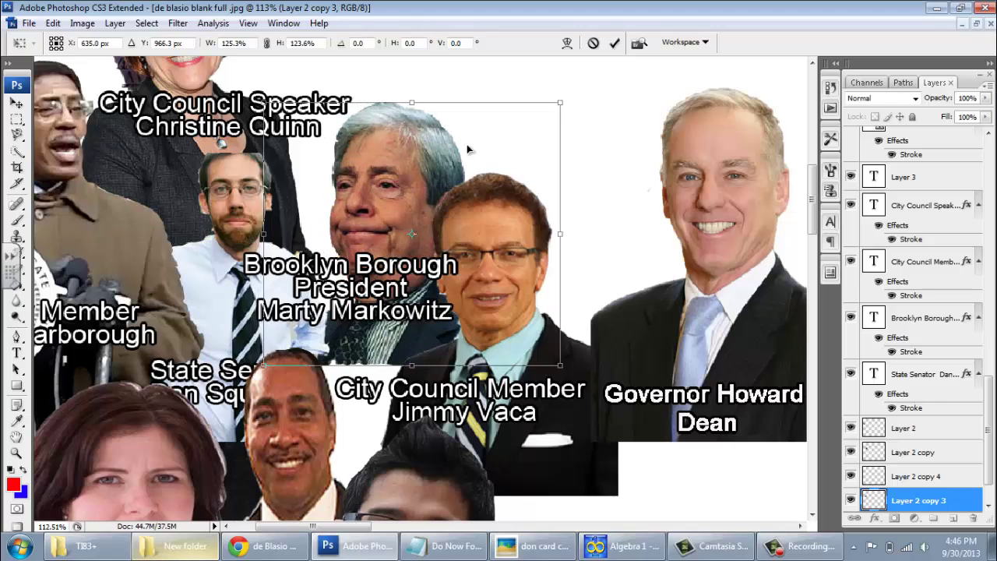
pyautogui.click(615, 43)
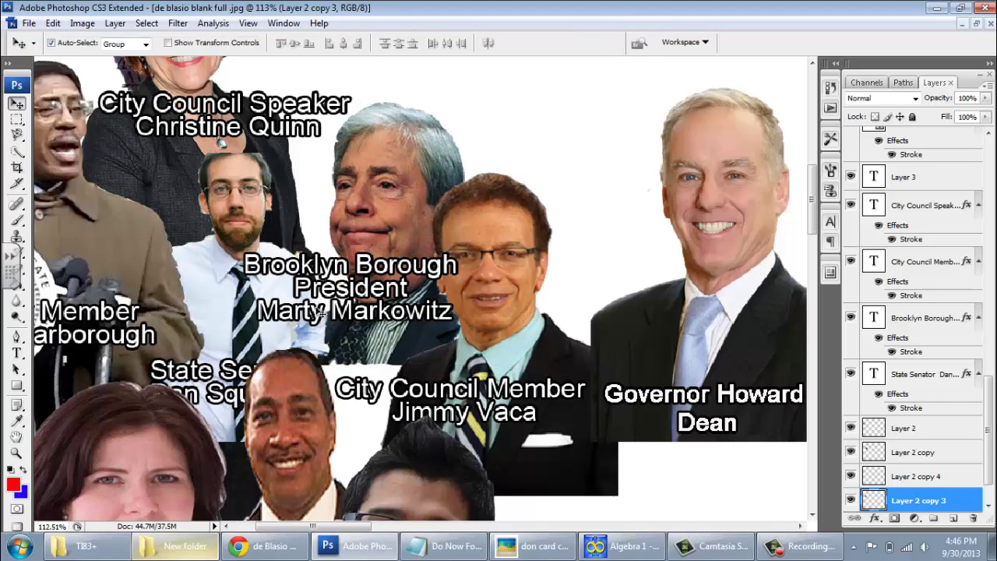
pyautogui.moveTo(322, 312); pyautogui.dragTo(333, 349)
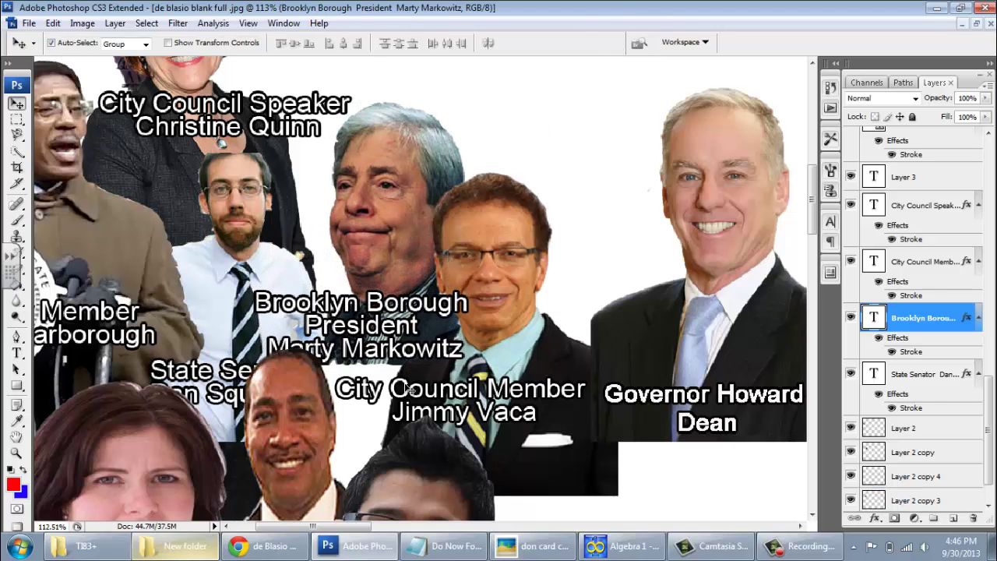
# Shift the East Harlem District Leader's portrait slightly down, clear of the State Senator caption's first line
pyautogui.moveTo(307, 420)
pyautogui.mouseDown()
pyautogui.moveTo(310, 450)
pyautogui.moveTo(310, 438)
pyautogui.mouseUp()
pyautogui.hotkey('ctrl', 'z')
pyautogui.moveTo(316, 366); pyautogui.dragTo(316, 386)
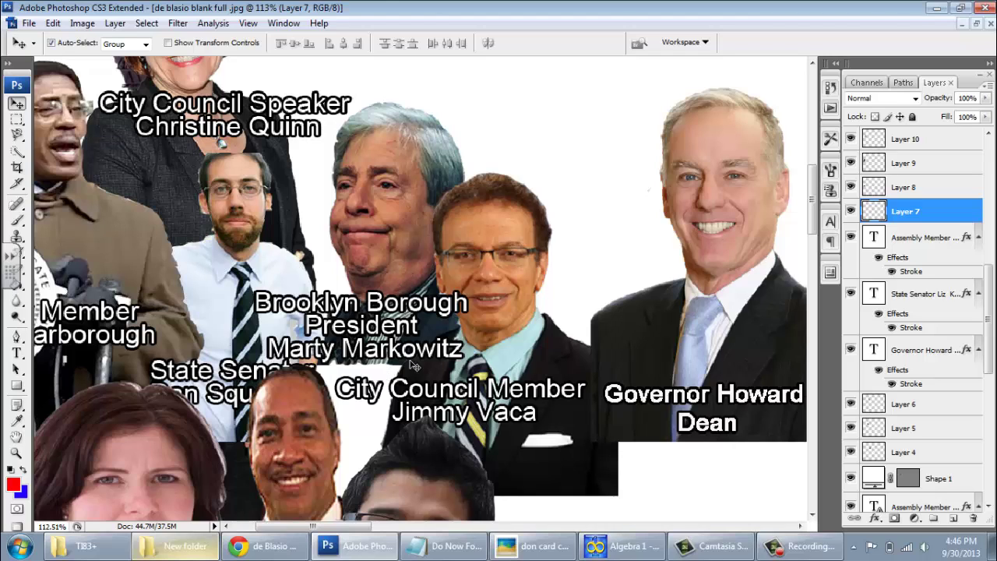
# Add a new empty layer directly above Layer 1 near the bottom of the layer stack
pyautogui.moveTo(992, 304); pyautogui.dragTo(991, 440)
pyautogui.click(956, 484)
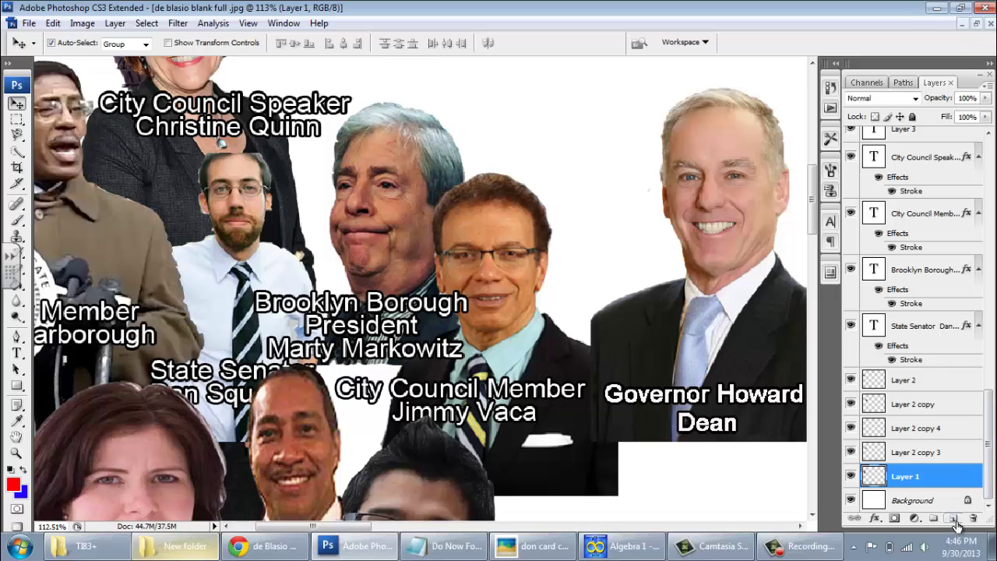
pyautogui.click(954, 521)
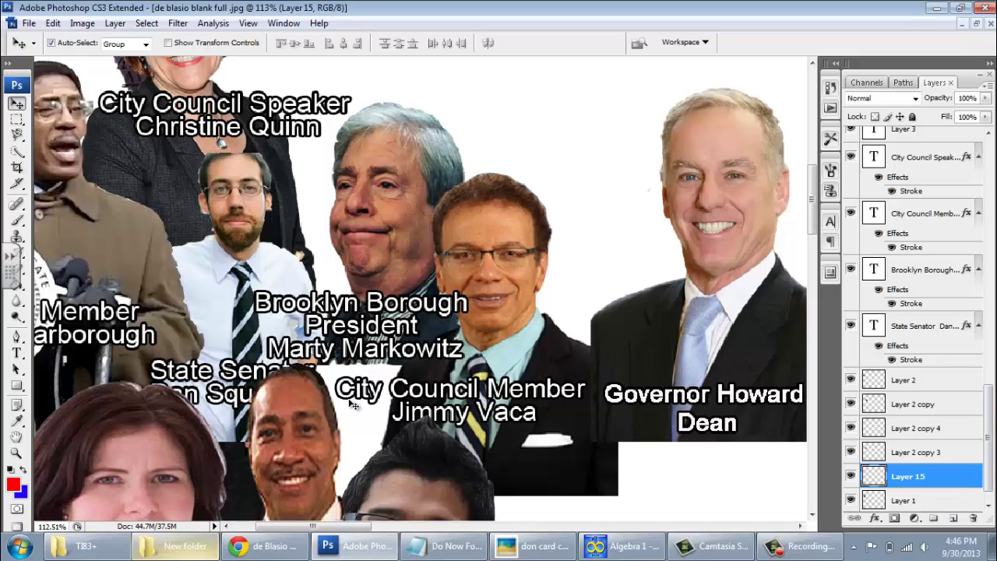
# Fill a rectangular area behind the East Harlem District Leader and the man in glasses with black, and clear the selection
pyautogui.click(16, 119)
pyautogui.moveTo(243, 343); pyautogui.dragTo(493, 461)
pyautogui.click(10, 468)
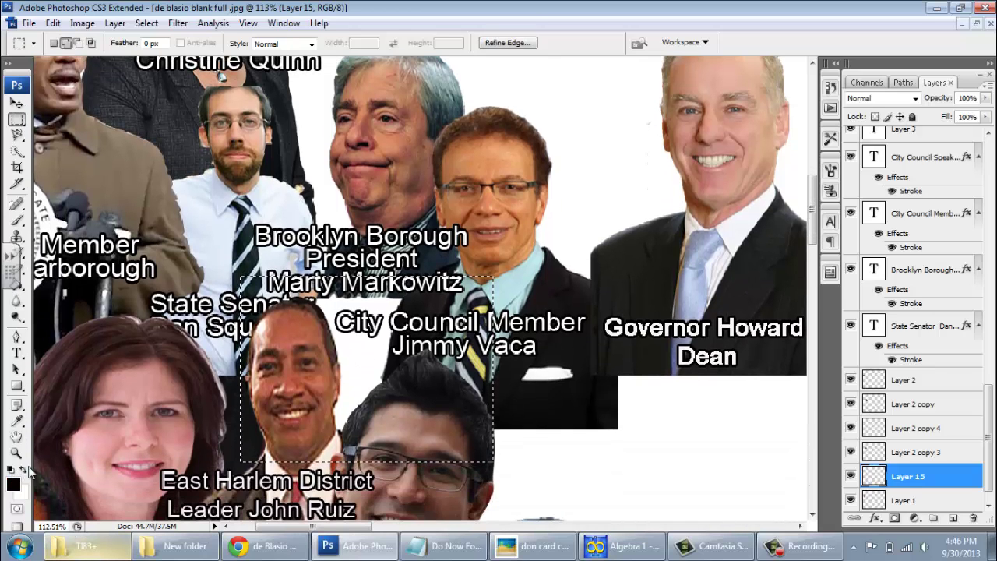
pyautogui.click(16, 285)
pyautogui.click(366, 359)
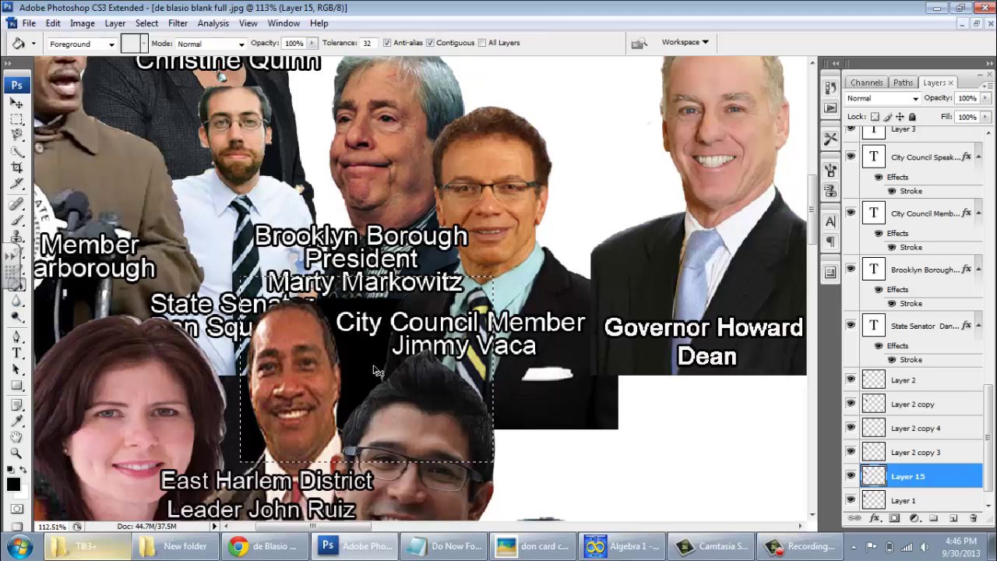
pyautogui.press('e')
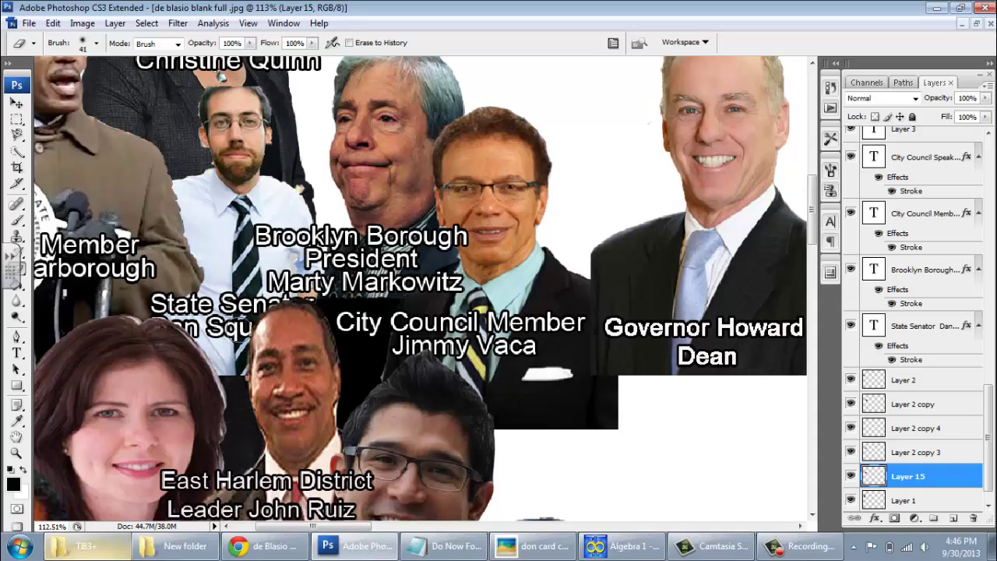
# Move the East Harlem District Leader's portrait down and right, and bring its separate hair piece back onto his head
pyautogui.scroll(-4, 331, 340)
pyautogui.scroll(4, 198, 368)
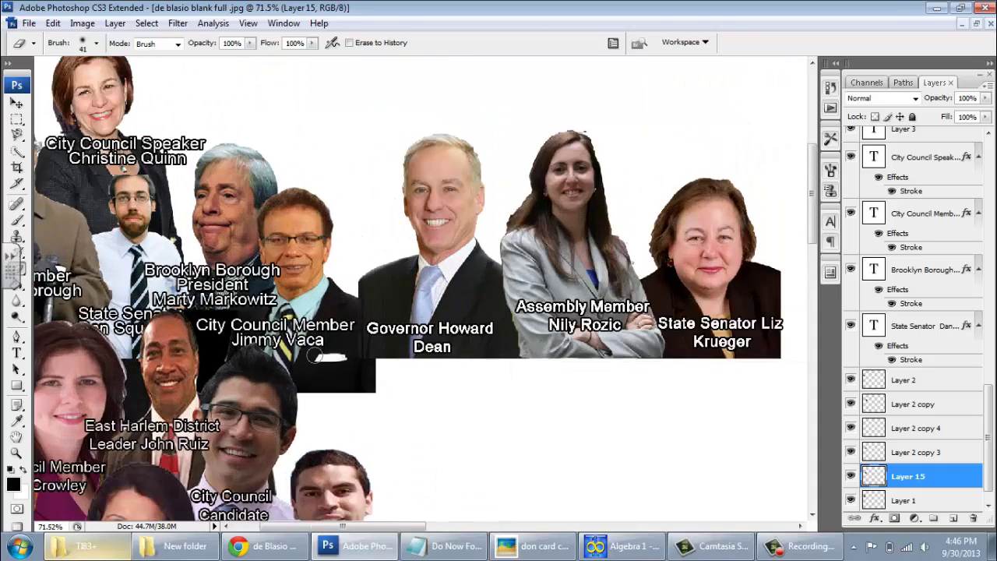
pyautogui.scroll(2, 197, 368)
pyautogui.scroll(4, 195, 368)
pyautogui.moveTo(194, 369); pyautogui.dragTo(537, 377)
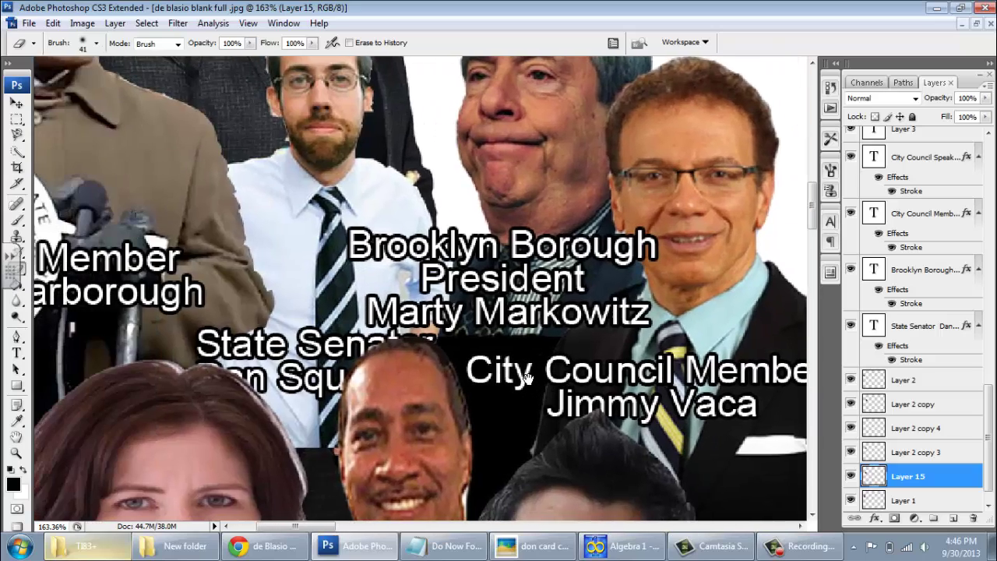
pyautogui.moveTo(476, 381); pyautogui.dragTo(467, 243)
pyautogui.press('v')
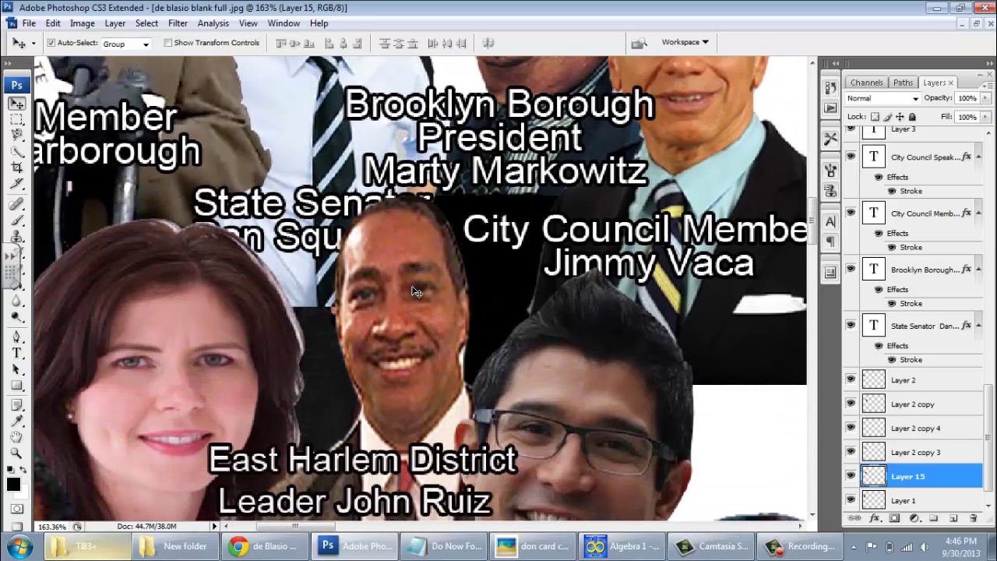
pyautogui.moveTo(415, 315); pyautogui.dragTo(449, 343)
pyautogui.moveTo(440, 231); pyautogui.dragTo(451, 306)
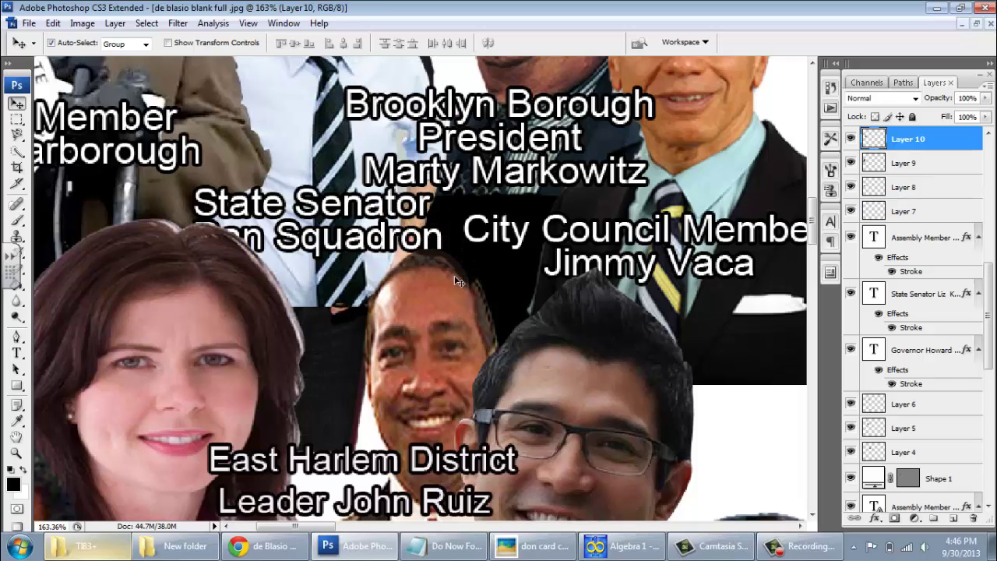
pyautogui.click(460, 284)
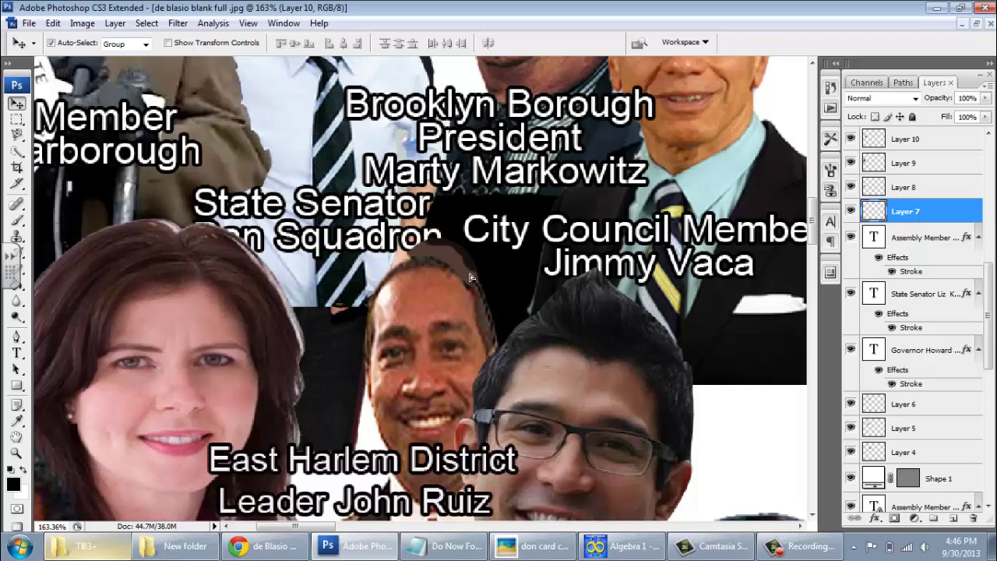
pyautogui.click(448, 296)
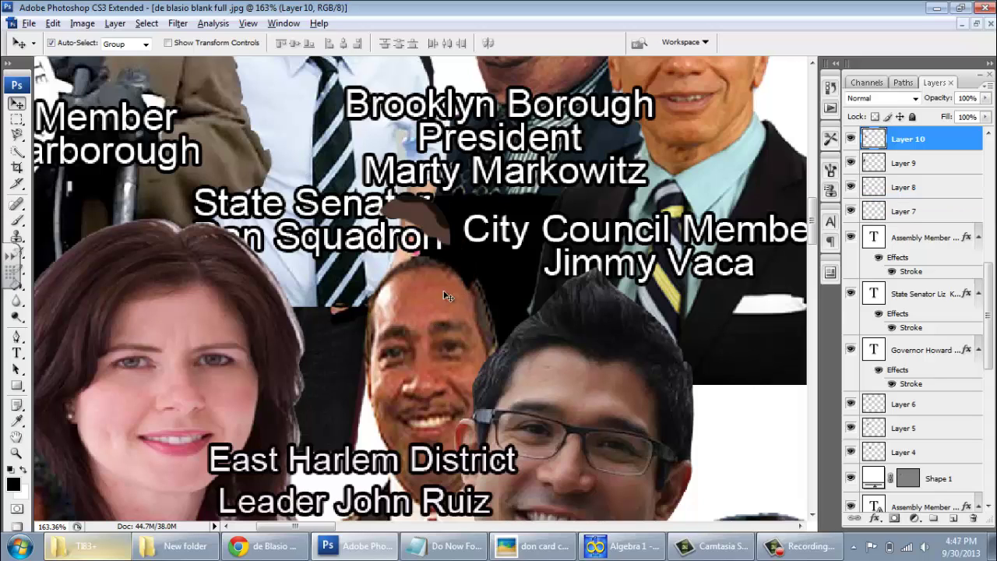
pyautogui.hotkey('ctrl', 'z')
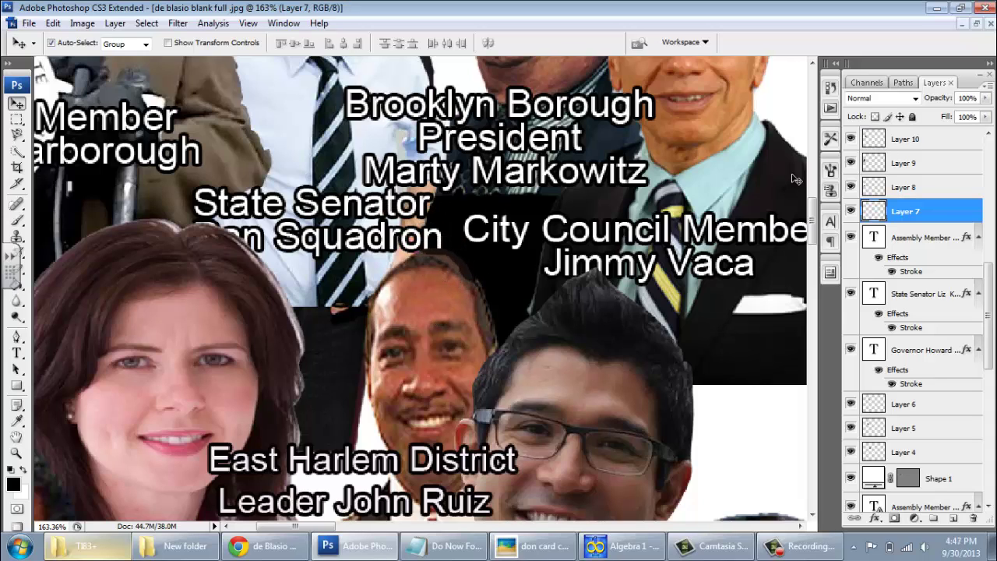
# Place the hair piece's Layer 10 directly above Layer 7, merge it into Layer 7, and shift the combined portrait slightly up and left
pyautogui.moveTo(899, 128); pyautogui.dragTo(895, 200)
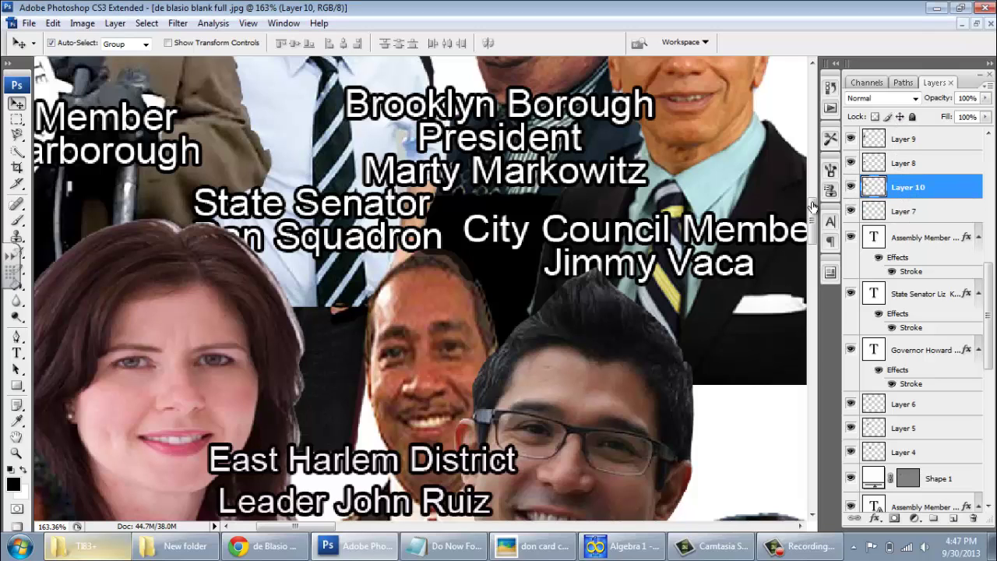
pyautogui.hotkey('ctrl', 'e')
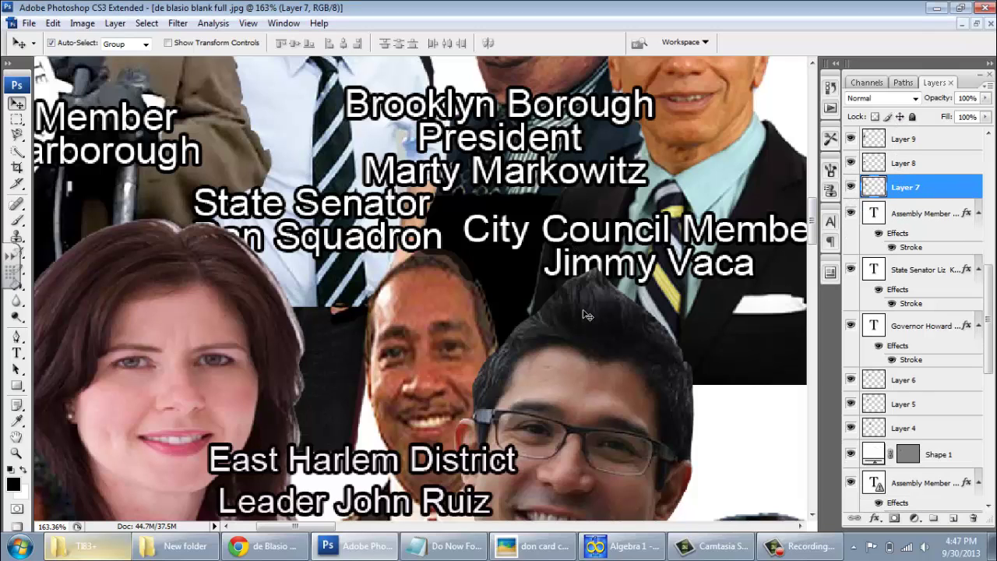
pyautogui.moveTo(445, 340); pyautogui.dragTo(433, 382)
pyautogui.moveTo(435, 362); pyautogui.dragTo(433, 331)
# Nudge the State Senator caption below the man with the striped tie slightly left and up
pyautogui.scroll(-2, 430, 330)
pyautogui.moveTo(373, 268); pyautogui.dragTo(347, 266)
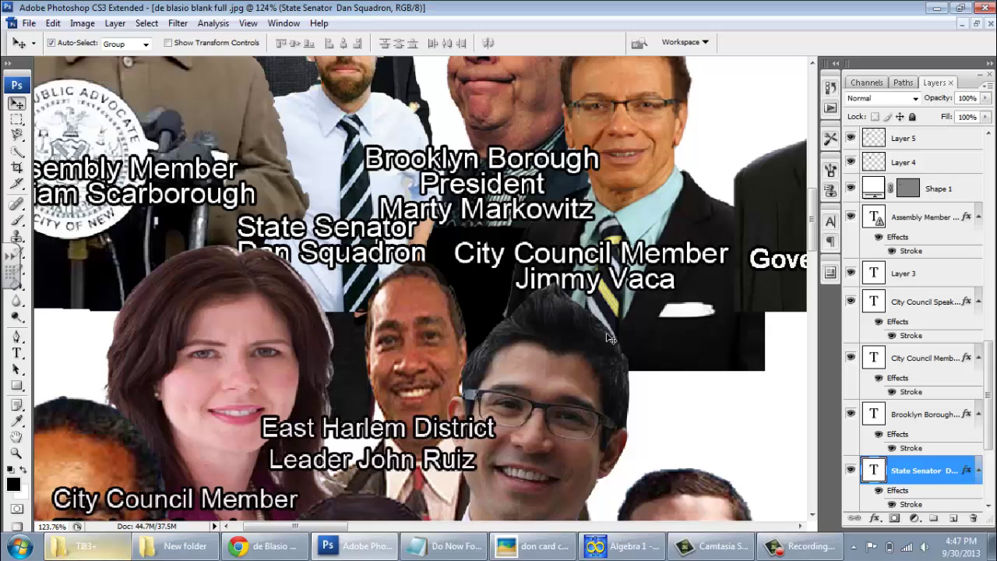
pyautogui.moveTo(378, 259)
pyautogui.mouseDown()
pyautogui.moveTo(373, 248)
pyautogui.moveTo(376, 258)
pyautogui.mouseUp()
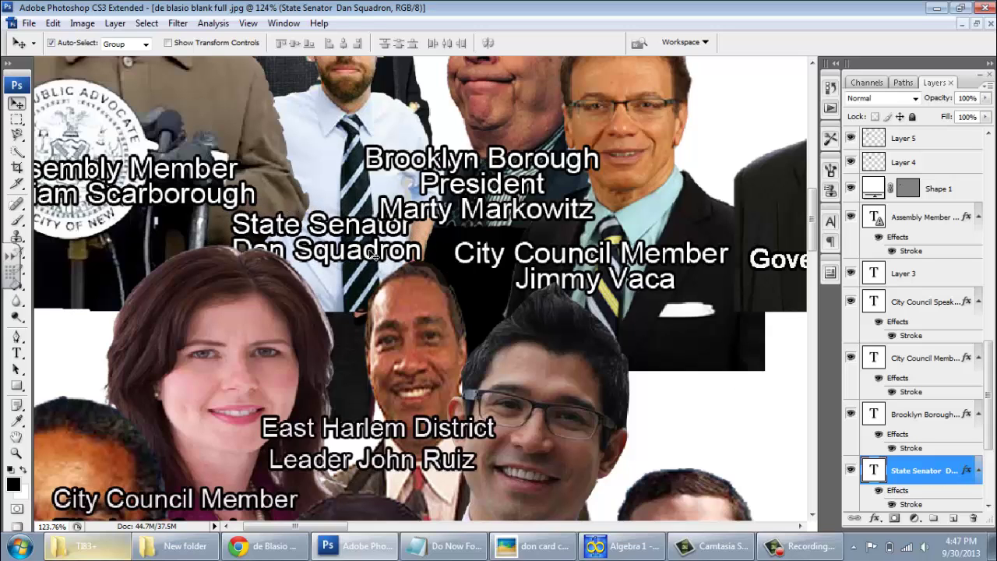
# Raise the State Senator caption's text layer to directly above Layer 14 and move the caption slightly left and down over the portraits
pyautogui.moveTo(935, 466); pyautogui.dragTo(893, 195)
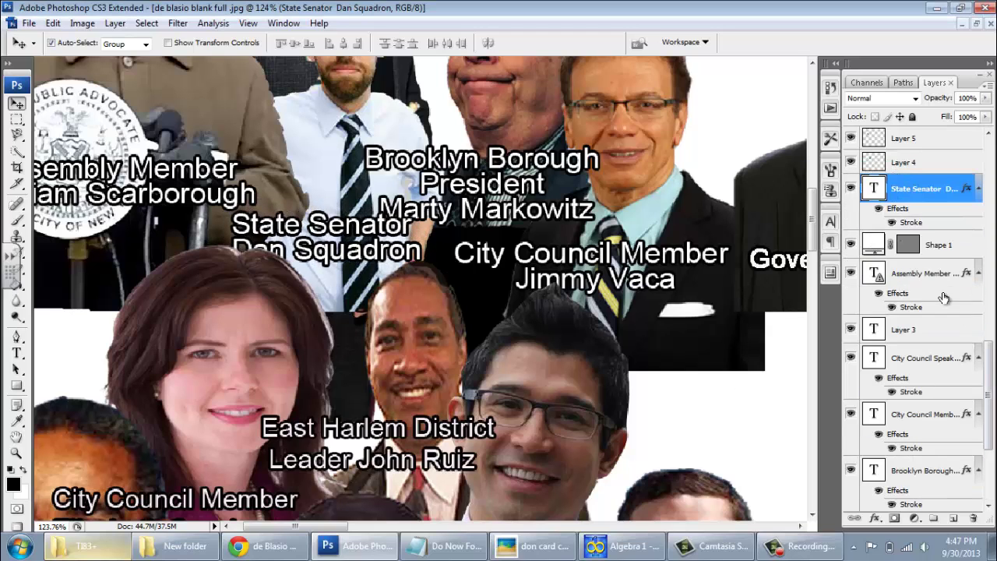
pyautogui.moveTo(942, 470); pyautogui.dragTo(906, 171)
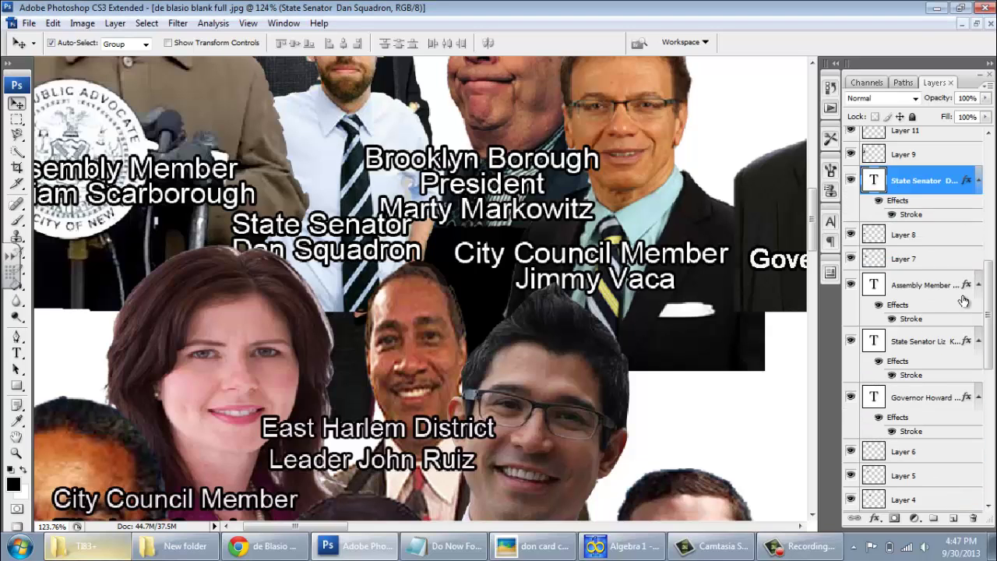
pyautogui.scroll(3, 954, 257)
pyautogui.moveTo(946, 349); pyautogui.dragTo(921, 195)
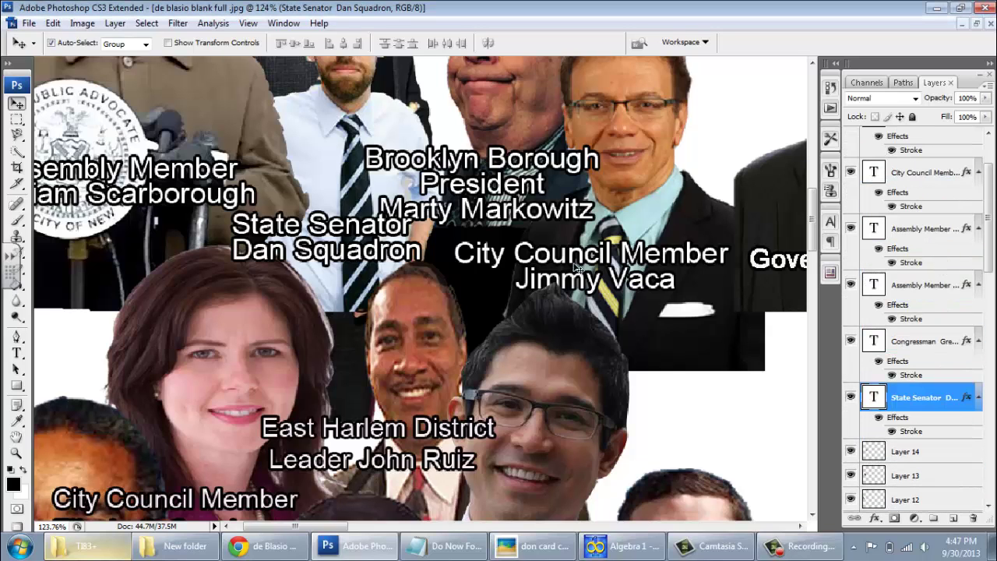
pyautogui.moveTo(368, 261); pyautogui.dragTo(338, 273)
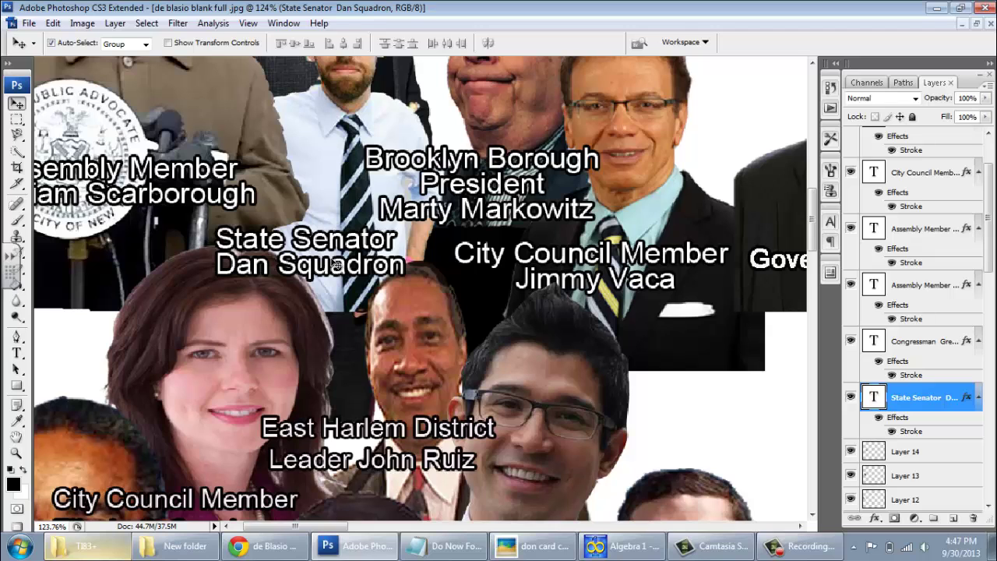
pyautogui.scroll(-2, 326, 271)
pyautogui.press('super')
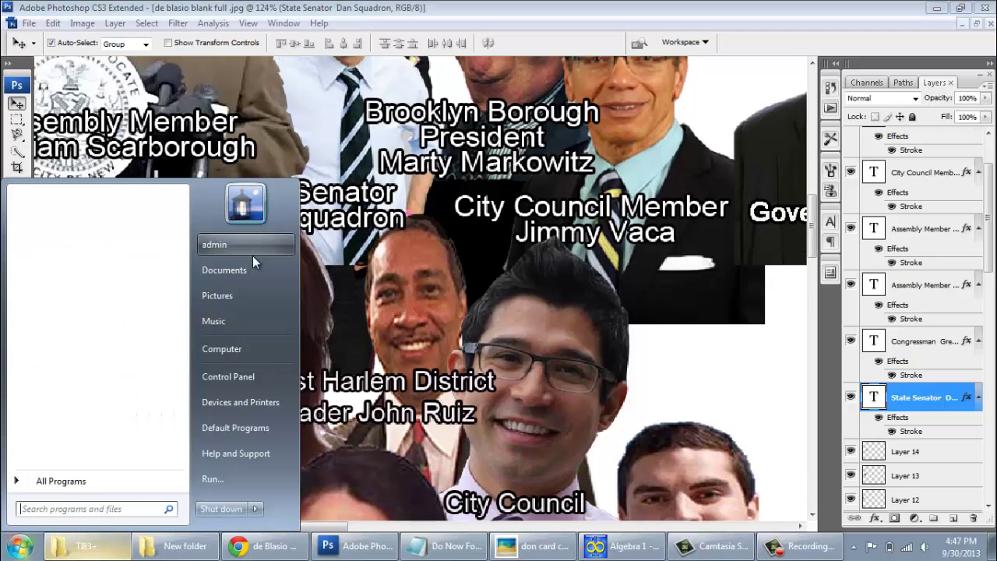
pyautogui.click(337, 28)
pyautogui.scroll(-2, 376, 252)
pyautogui.press('super')
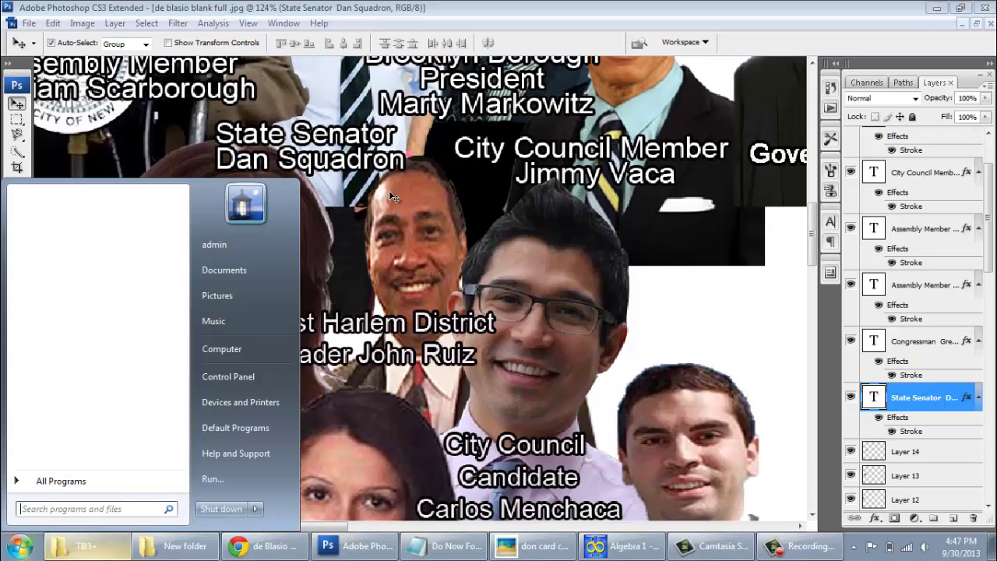
pyautogui.click(413, 14)
# Move the portraits of the Governor, the Assembly Member in the gray jacket and the State Senator beside her slightly down
pyautogui.scroll(-5, 403, 327)
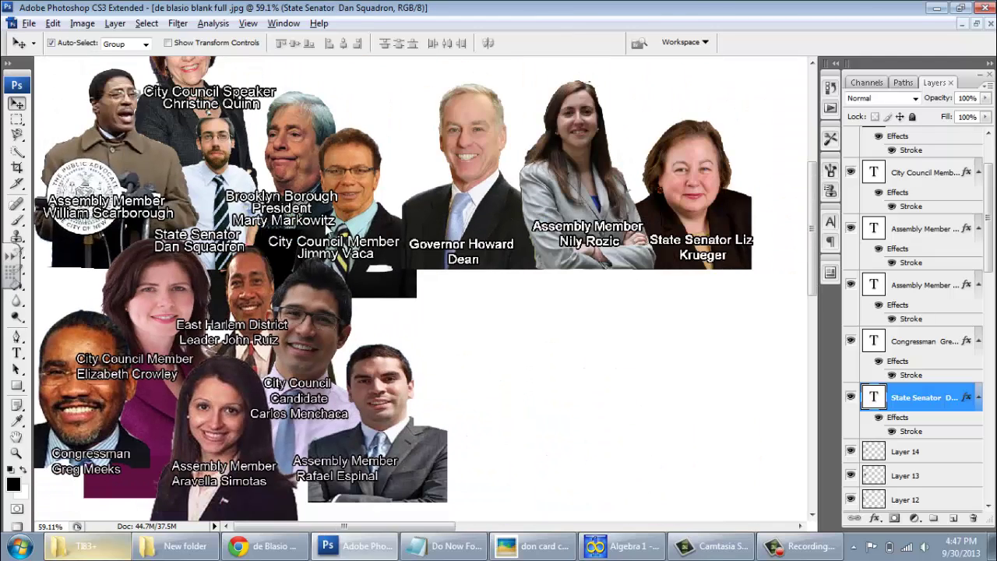
pyautogui.moveTo(460, 210); pyautogui.dragTo(461, 234)
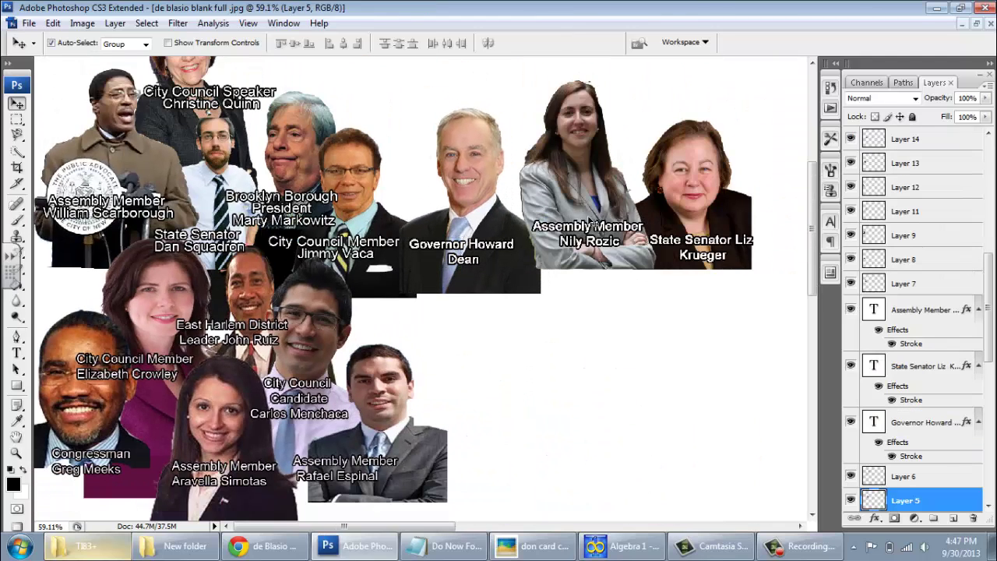
pyautogui.moveTo(587, 199); pyautogui.dragTo(583, 221)
pyautogui.moveTo(686, 217); pyautogui.dragTo(680, 232)
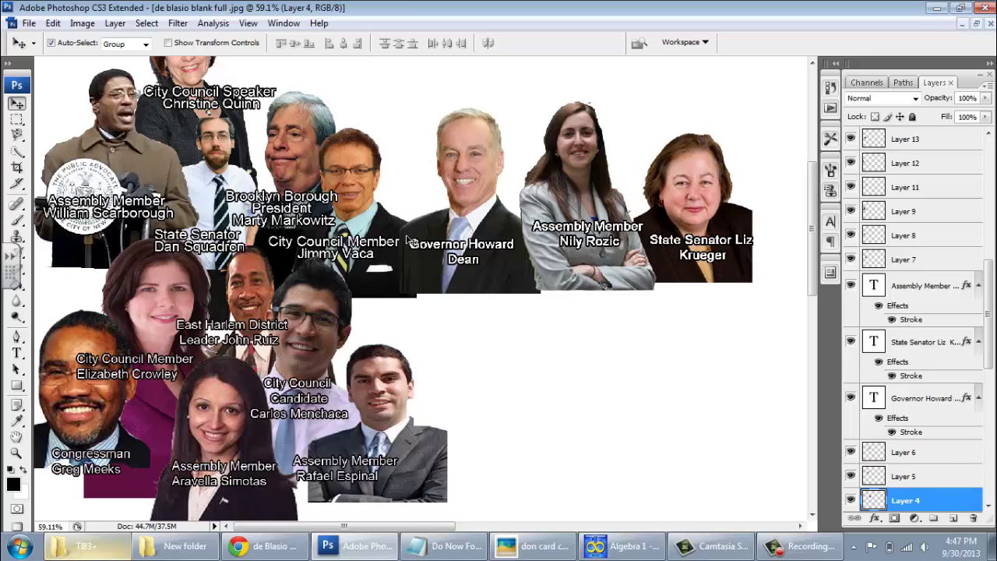
# Move the East Harlem District Leader's portrait slightly up and shift the neighbouring State Senator caption slightly left
pyautogui.moveTo(249, 308); pyautogui.dragTo(245, 285)
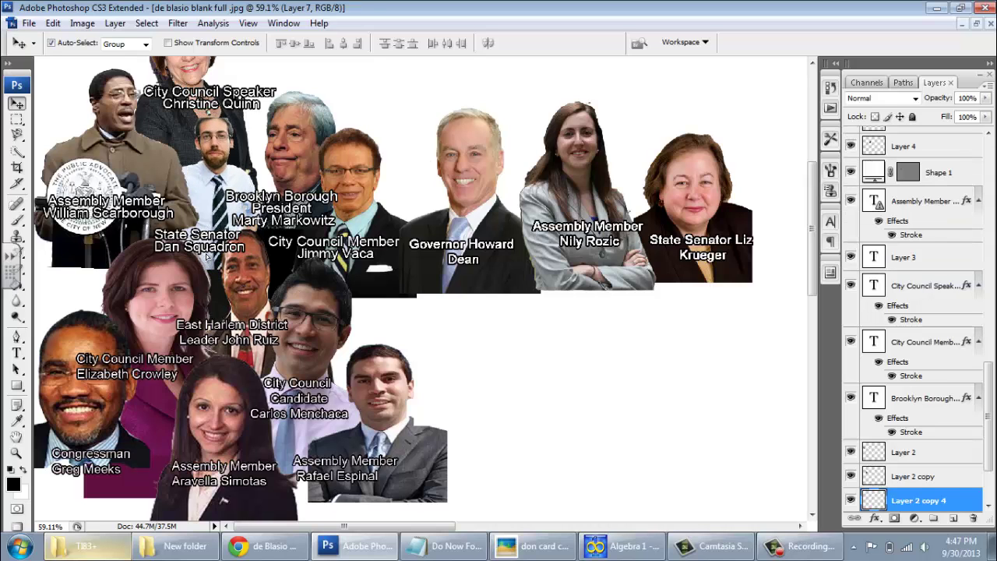
pyautogui.moveTo(212, 255); pyautogui.dragTo(198, 252)
pyautogui.scroll(-4, 304, 305)
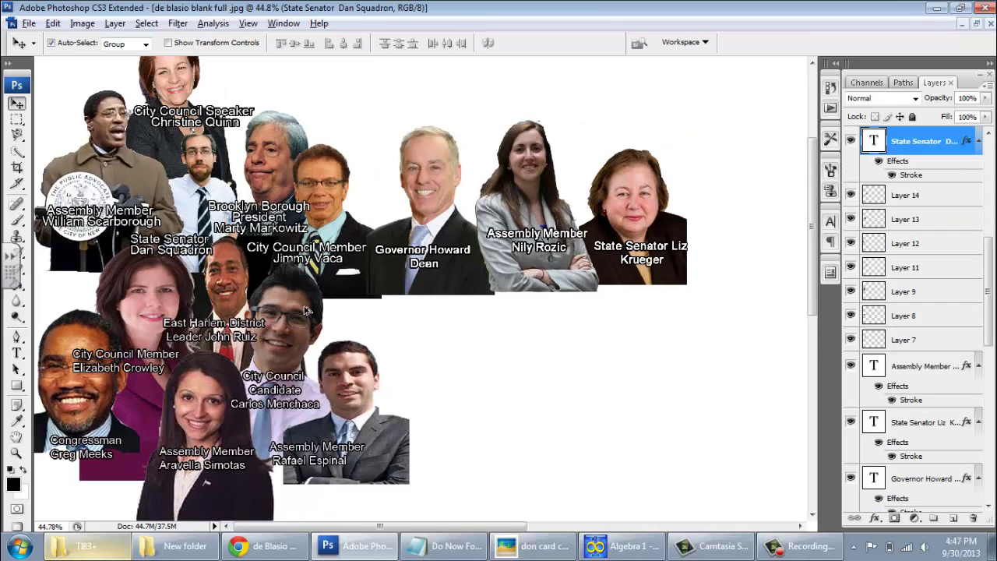